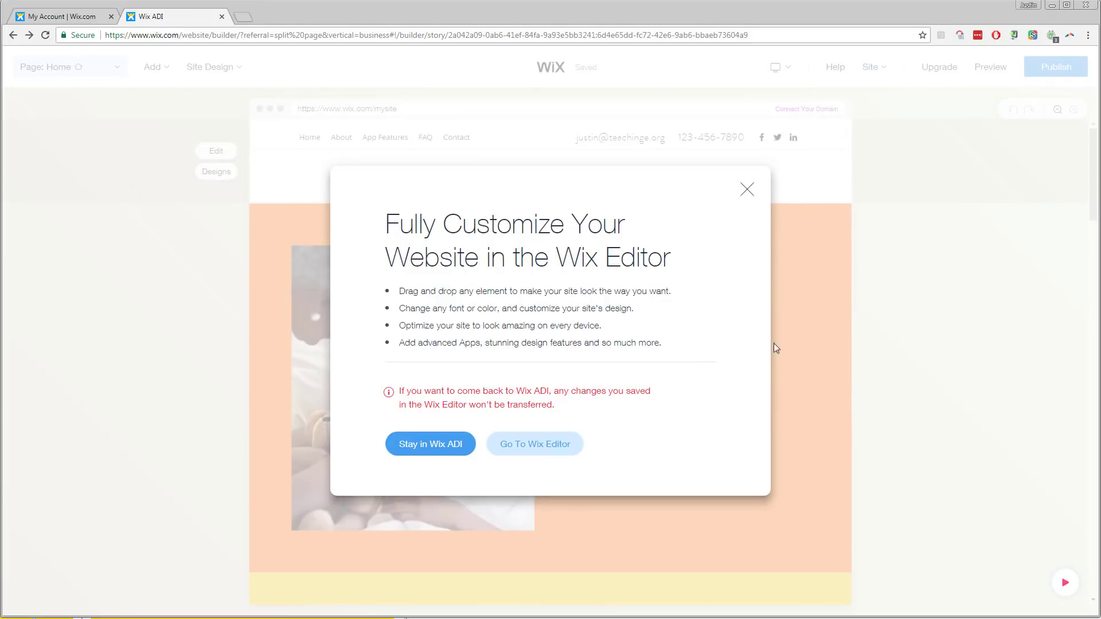
Switch the site to the full Wix Editor and review the home page down to the Get in Touch form
click(547, 446)
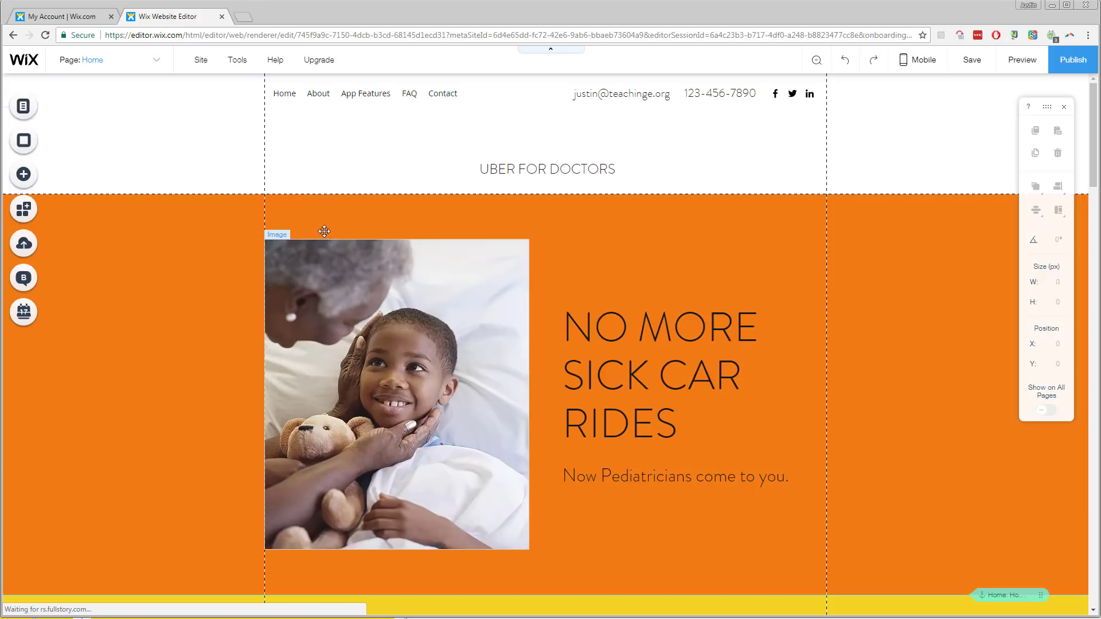
scroll(360, 318, down, 4)
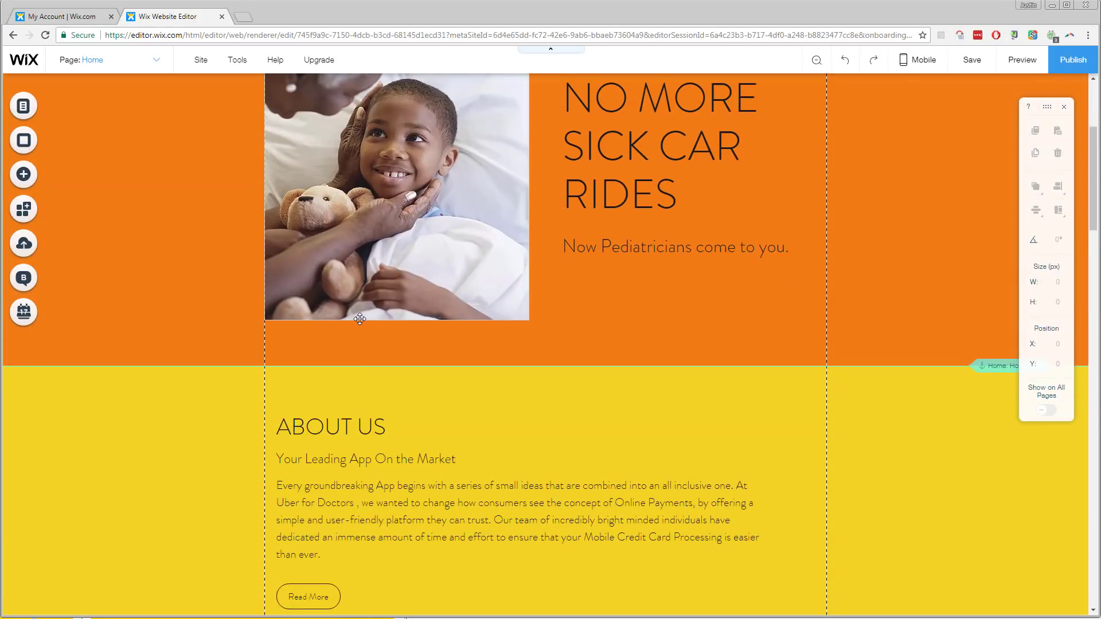
scroll(360, 319, down, 10)
scroll(361, 320, up, 14)
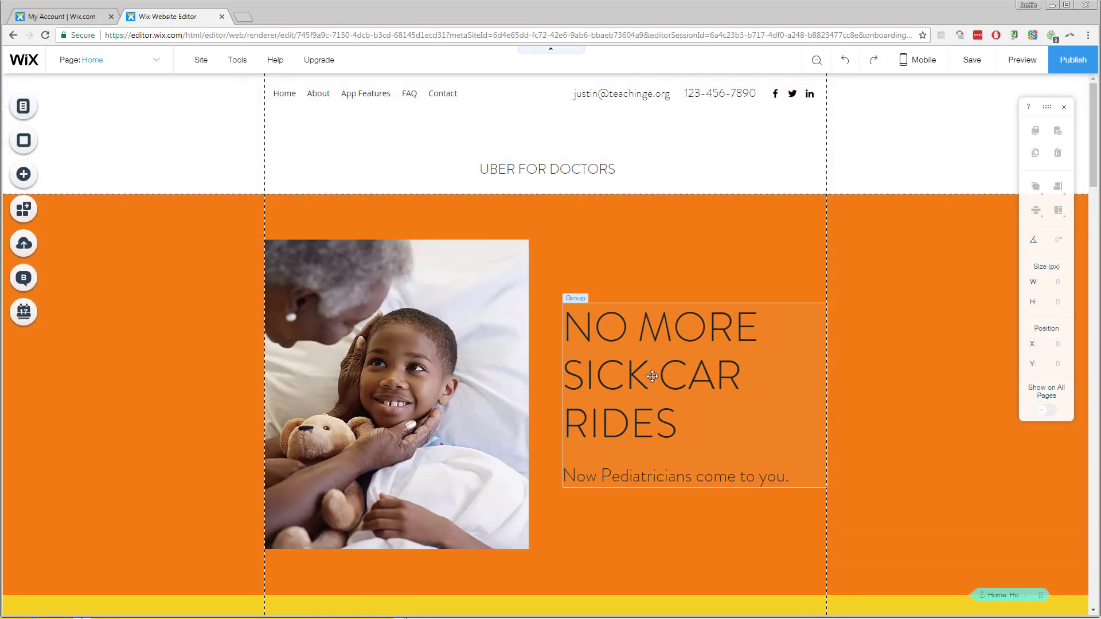
scroll(637, 377, down, 20)
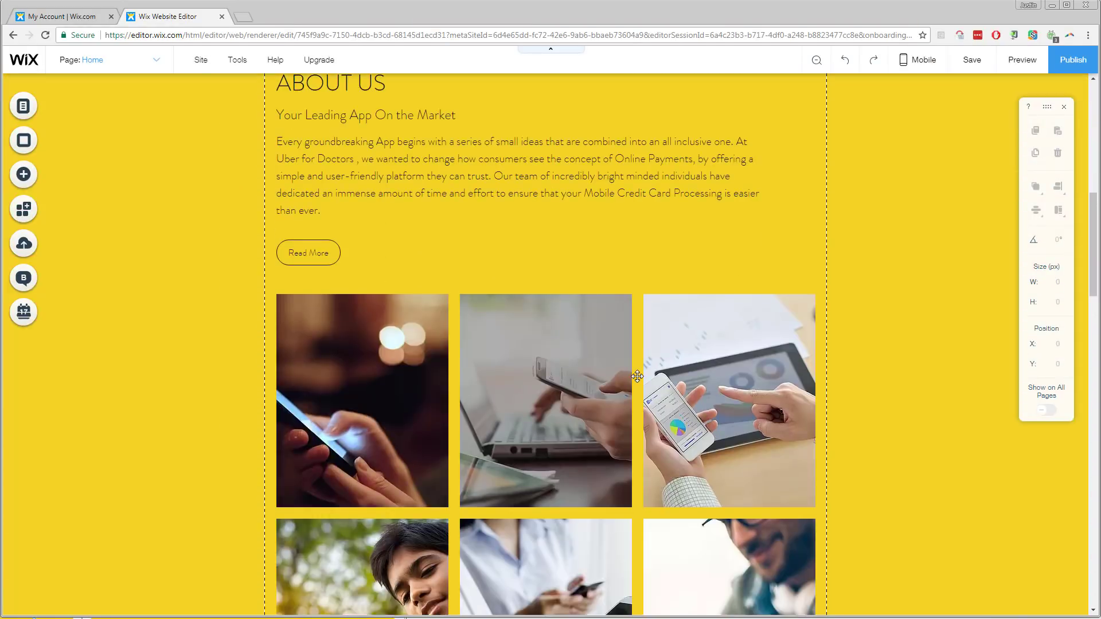
scroll(637, 377, down, 6)
scroll(637, 377, down, 11)
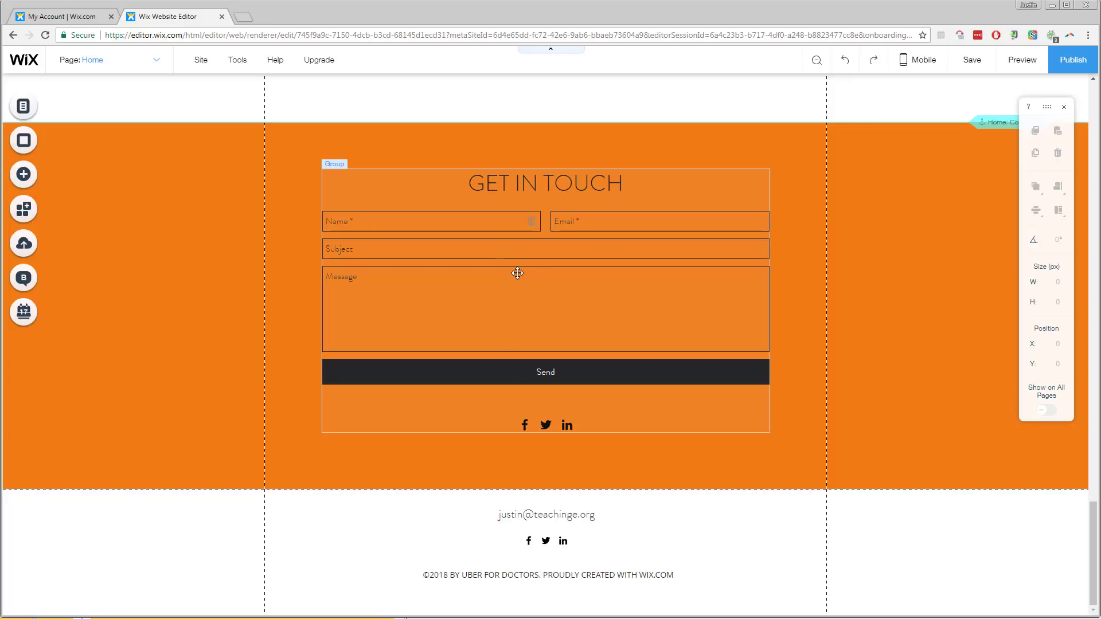
Browse the contact elements available to add and ungroup the elements of the Get in Touch section
click(24, 176)
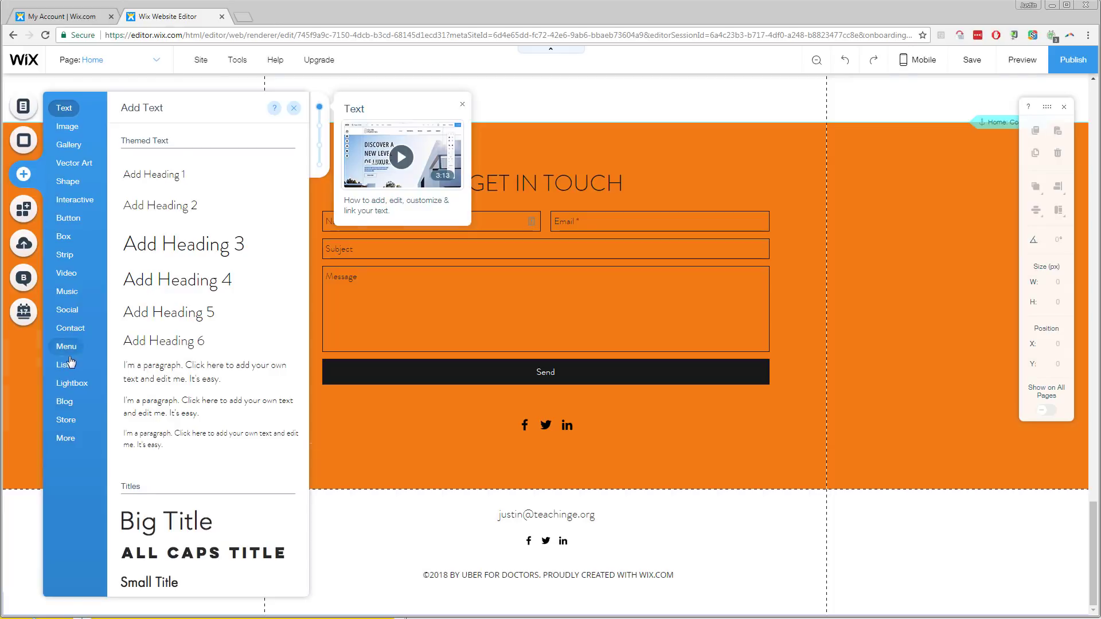
click(74, 328)
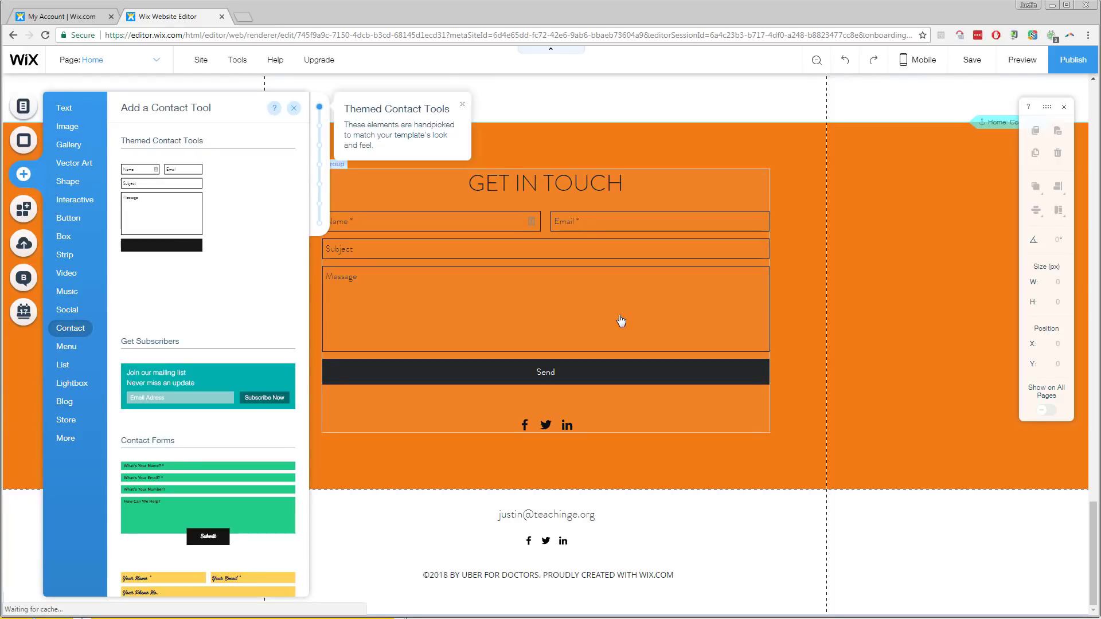
click(616, 316)
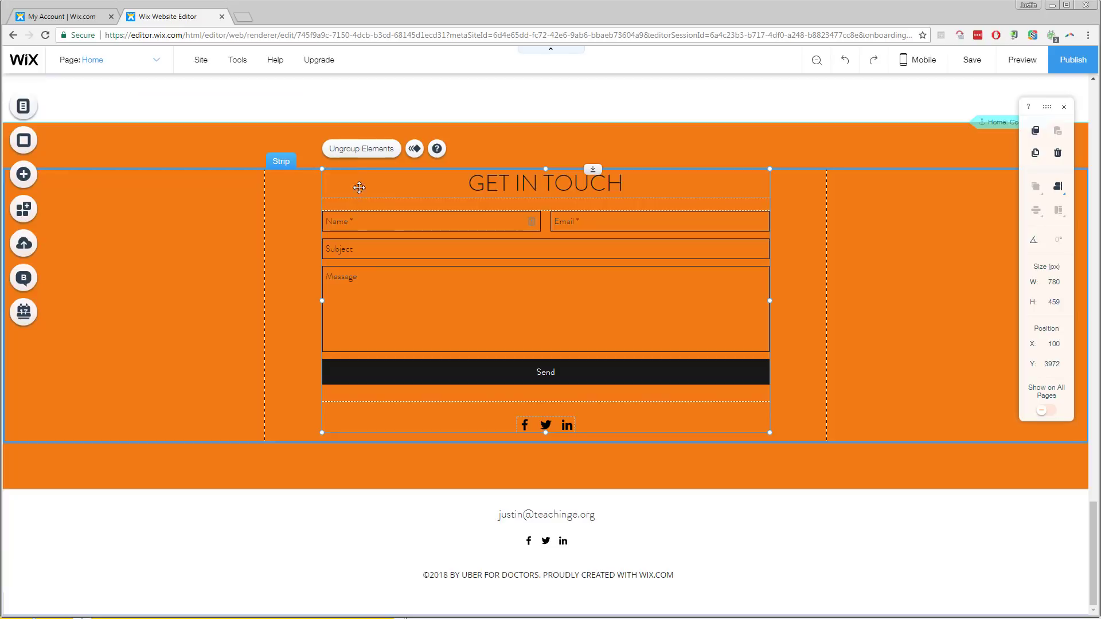
click(360, 150)
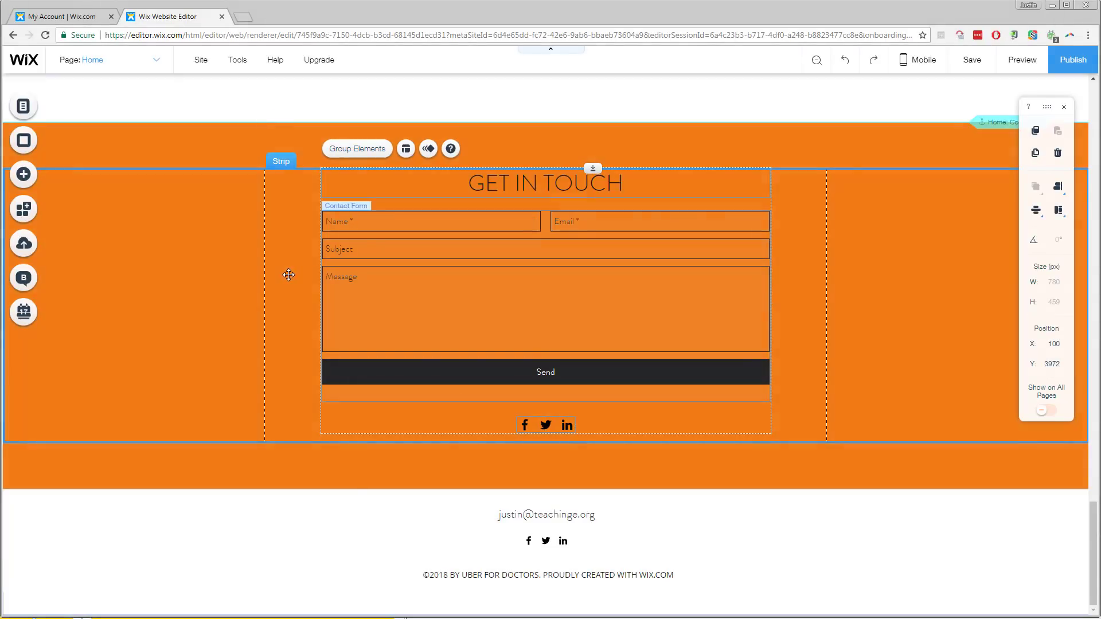
click(276, 287)
Delete the Subject and Message fields from the contact form, keeping only Name and Email
click(425, 290)
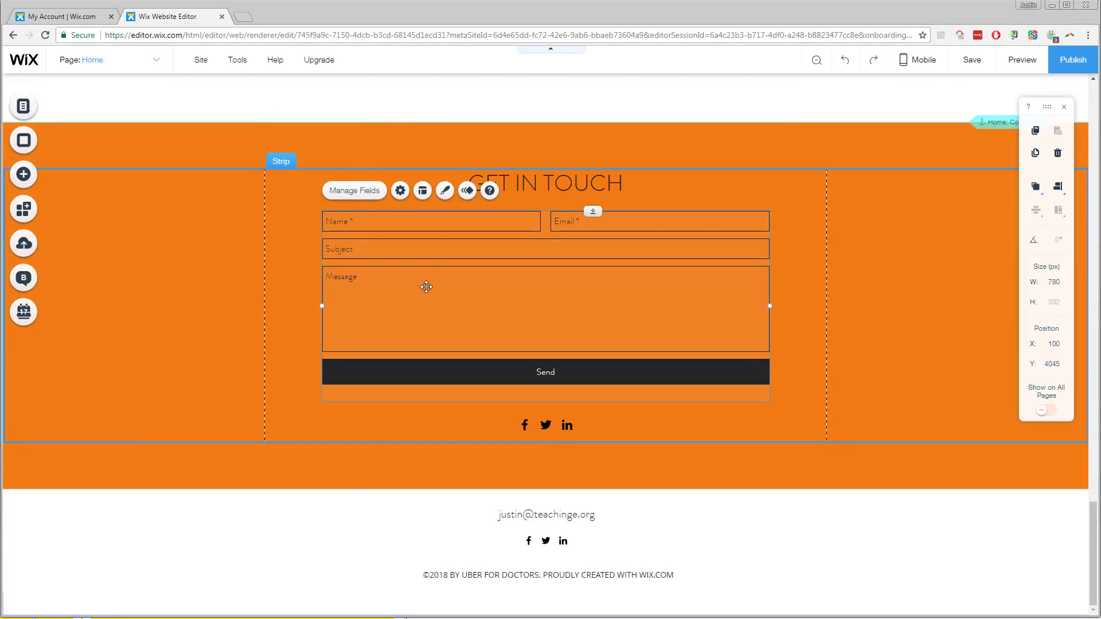
click(362, 194)
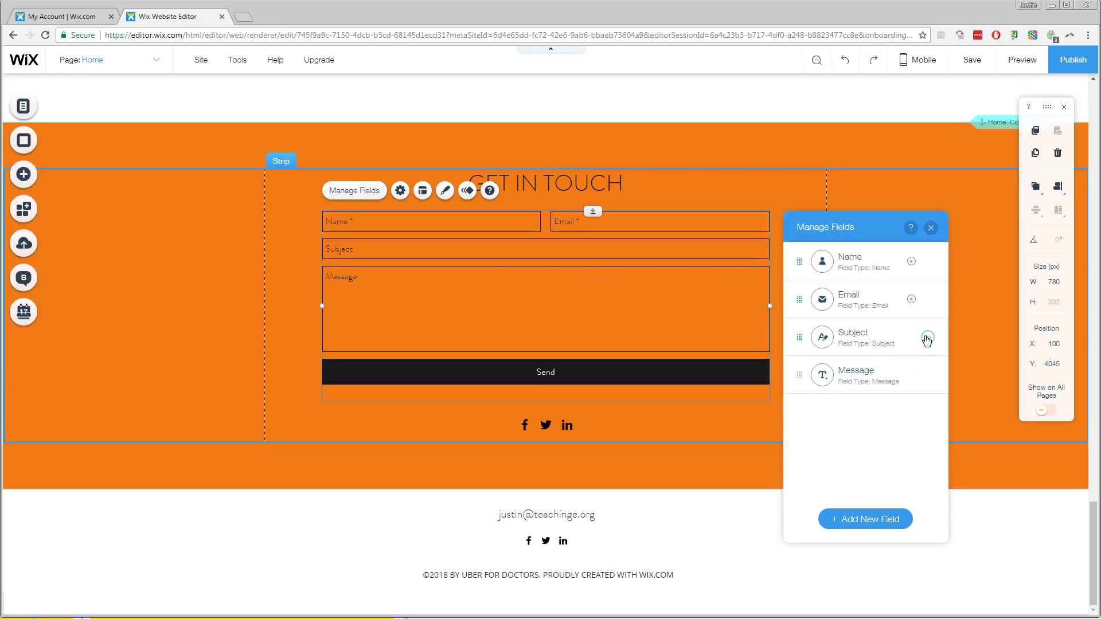
click(928, 339)
click(953, 372)
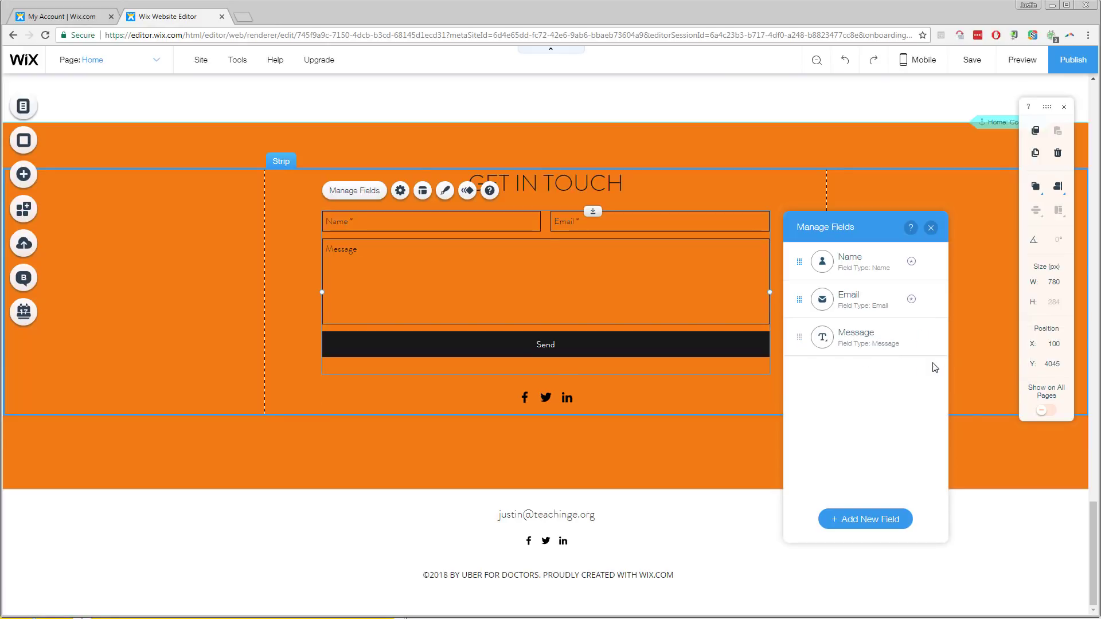
click(927, 337)
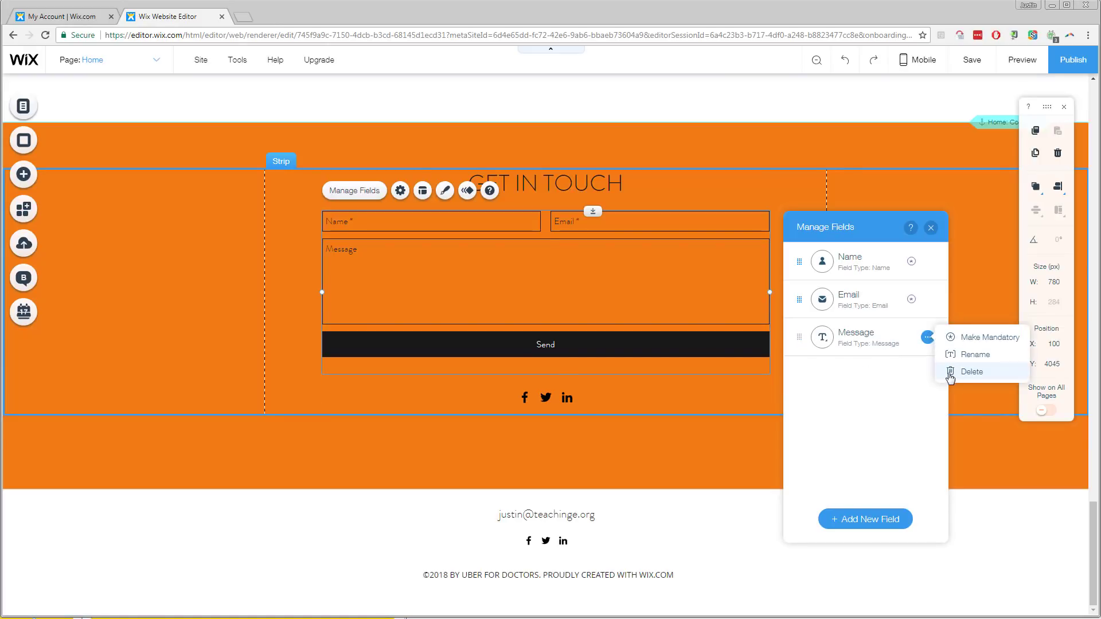
click(953, 374)
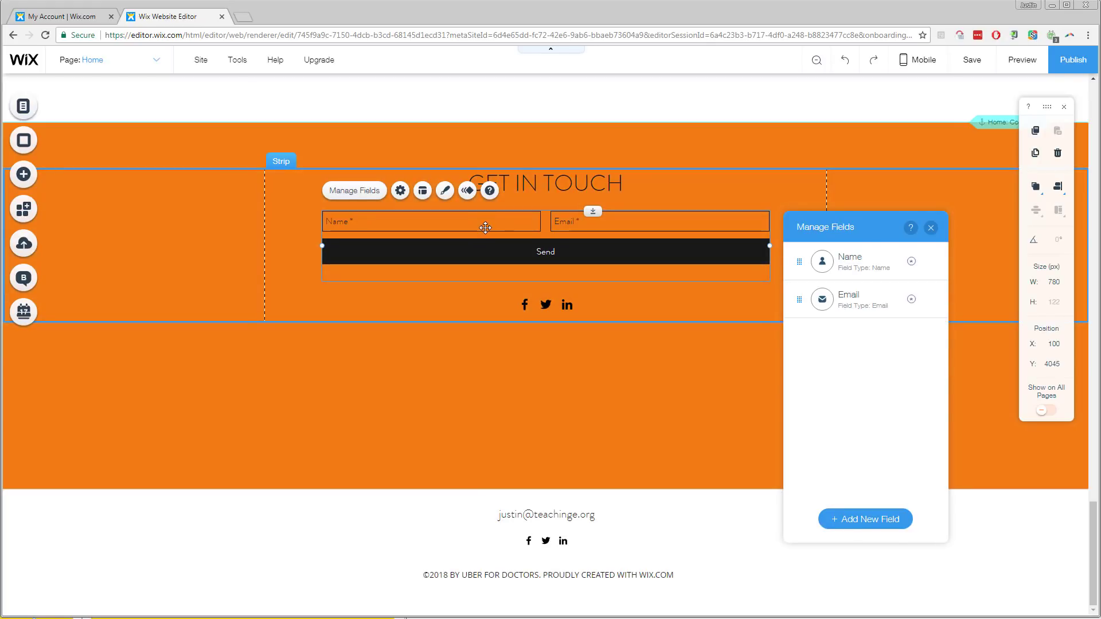
Replace the Get in Touch heading text with "Sign up for our Beta!"
click(574, 182)
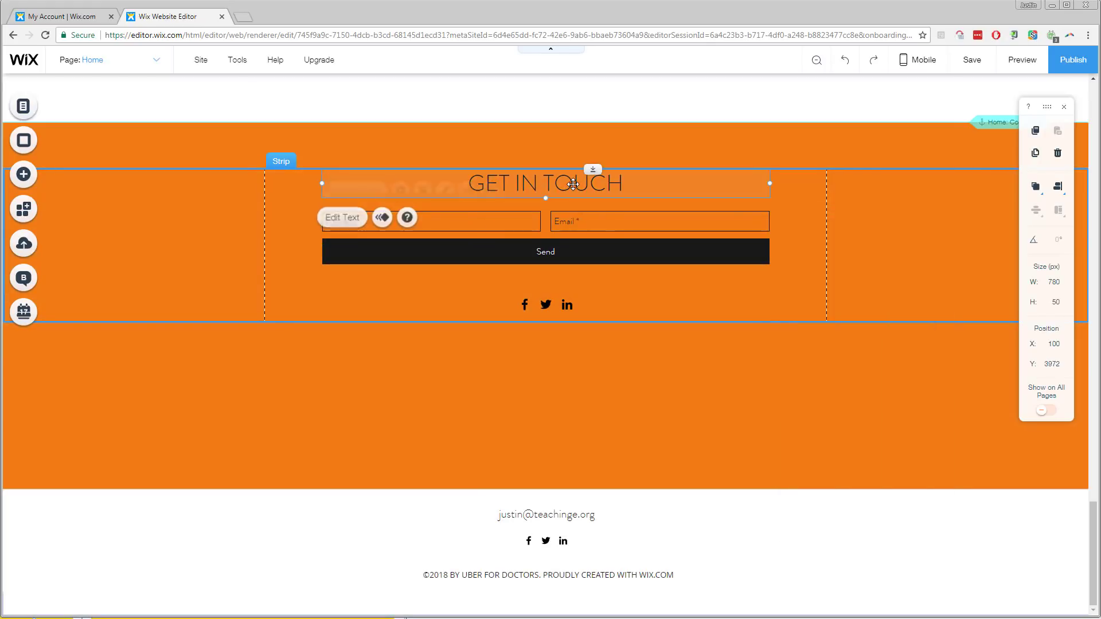
click(347, 217)
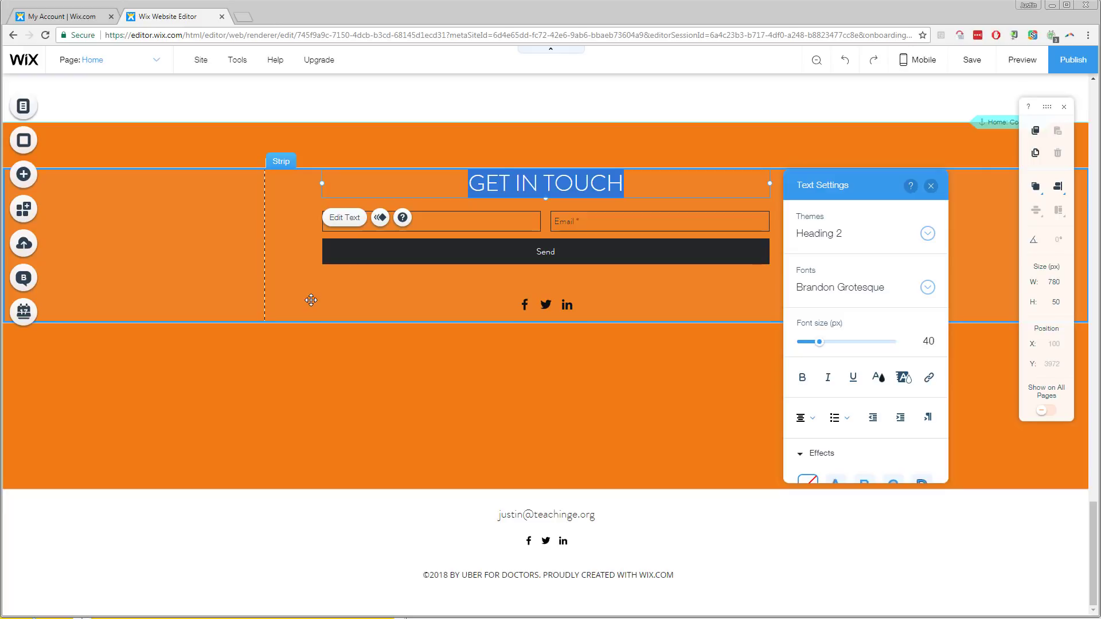
text(Sign up for our Beta~)
key(BackSpace)
text(!)
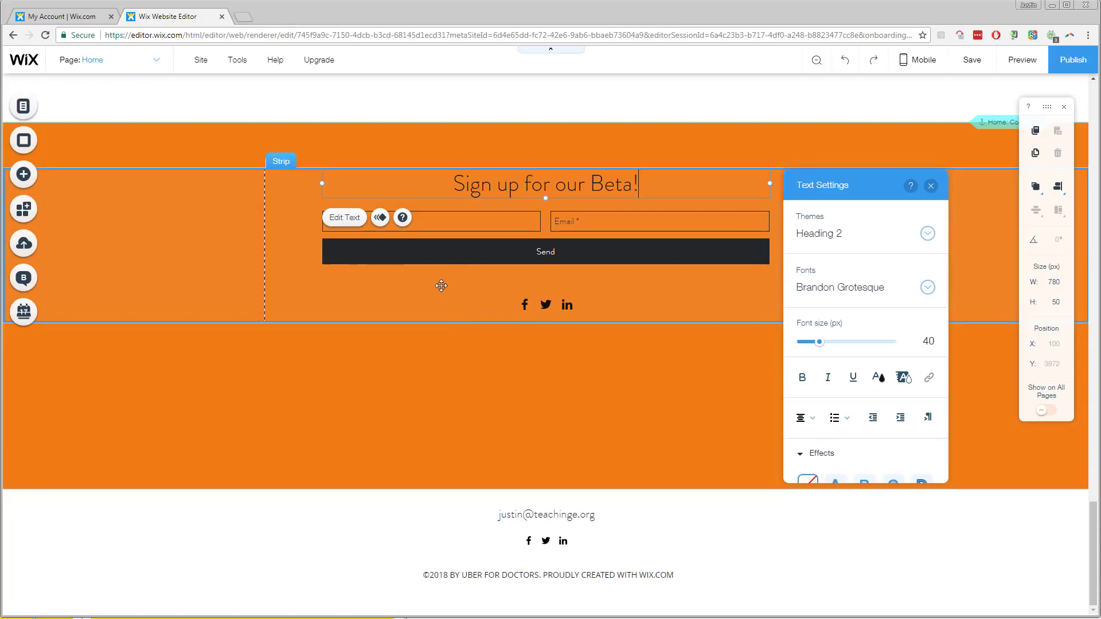
Change the contact form's submit button label to "Notify Me"
click(455, 249)
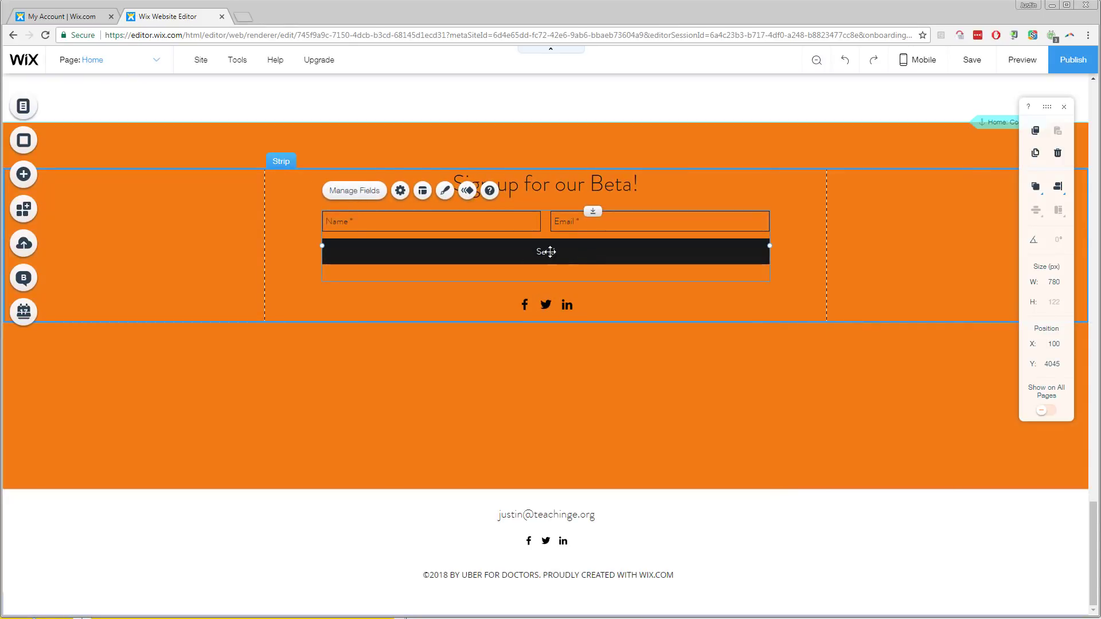
click(349, 191)
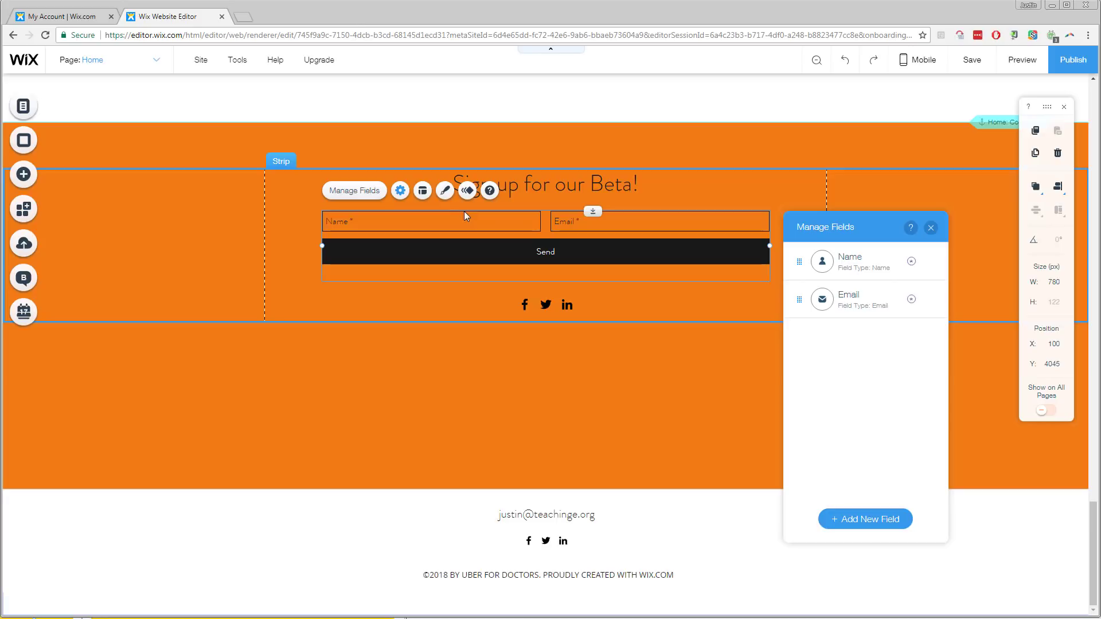
click(400, 191)
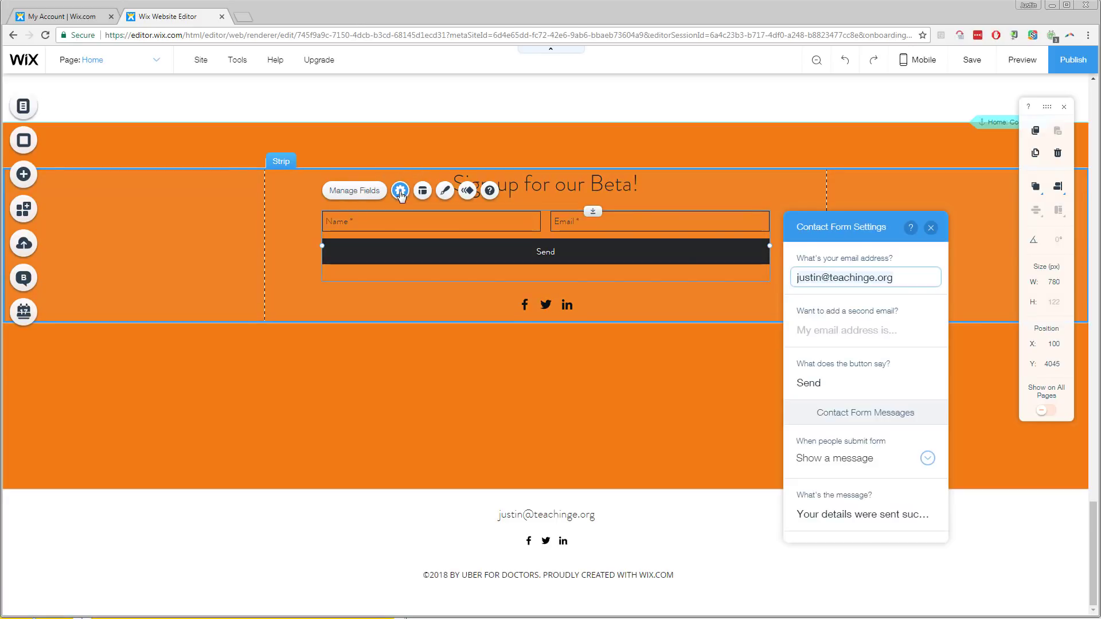
click(843, 387)
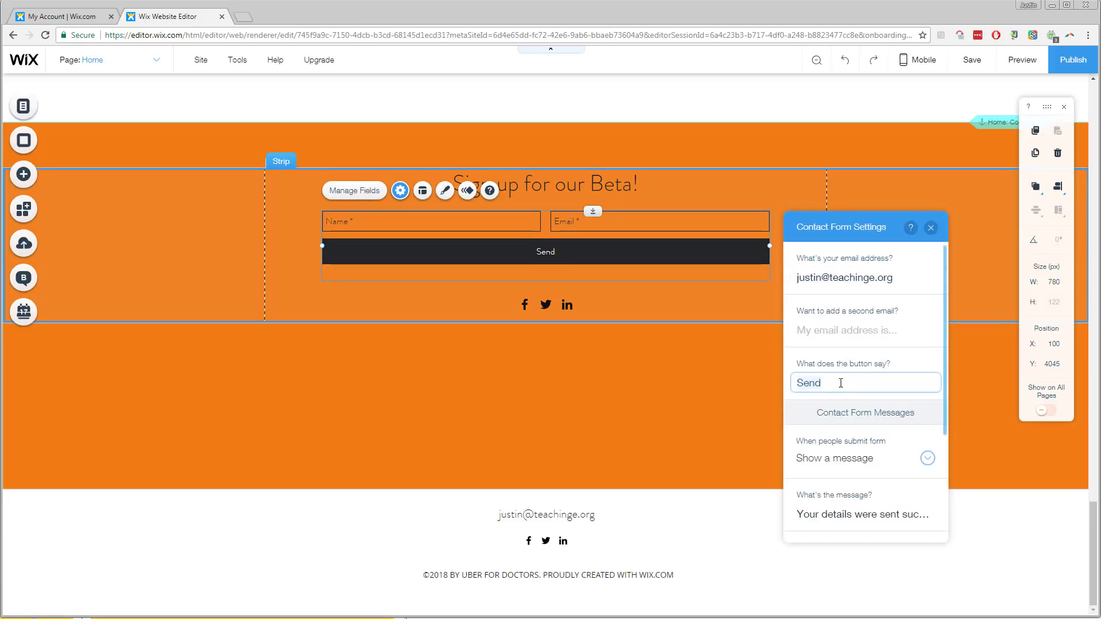
key(BackSpace)
key(BackSpace)
key(BackSpace)
key(BackSpace)
text(Not)
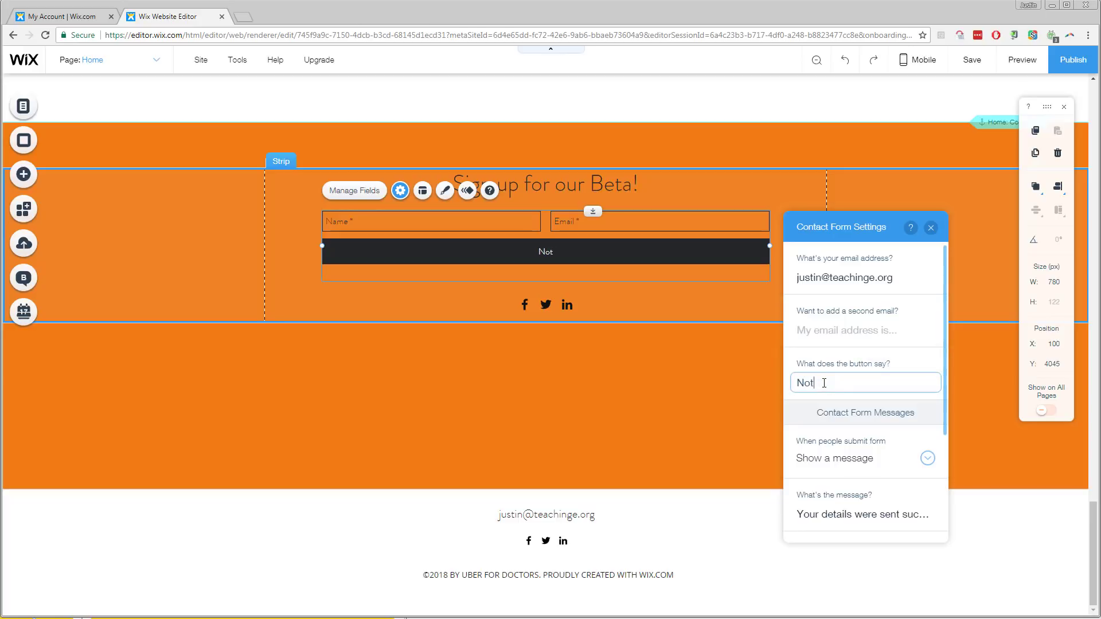
text(ify Me)
Set the form's submission message to "Success! We'll notify you when we launch."
click(863, 513)
click(864, 514)
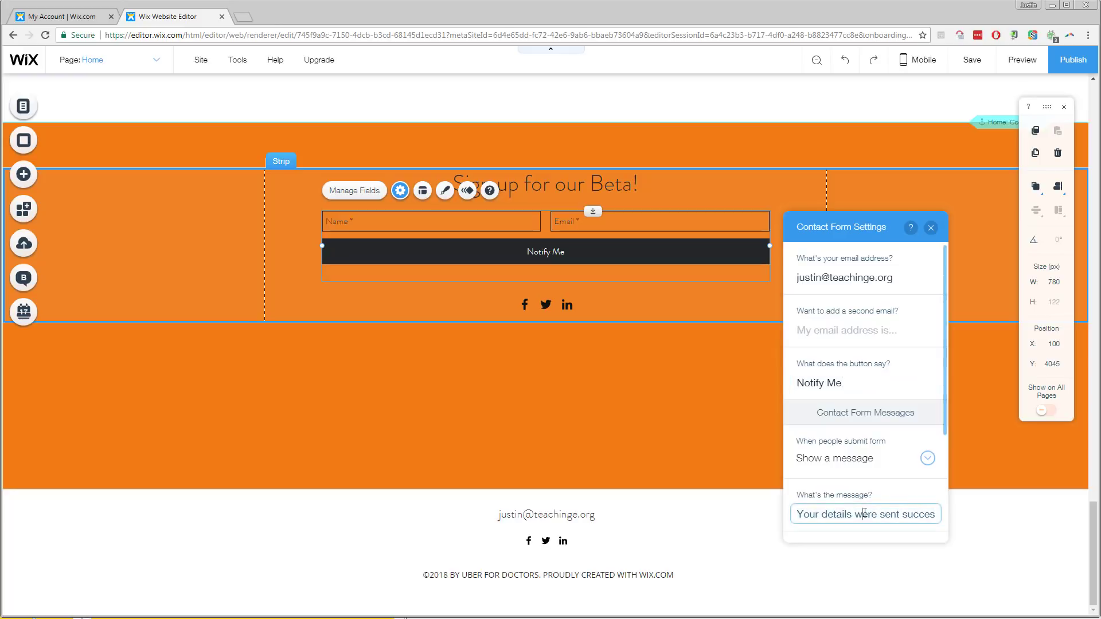
key(ctrl+a)
text(Succ)
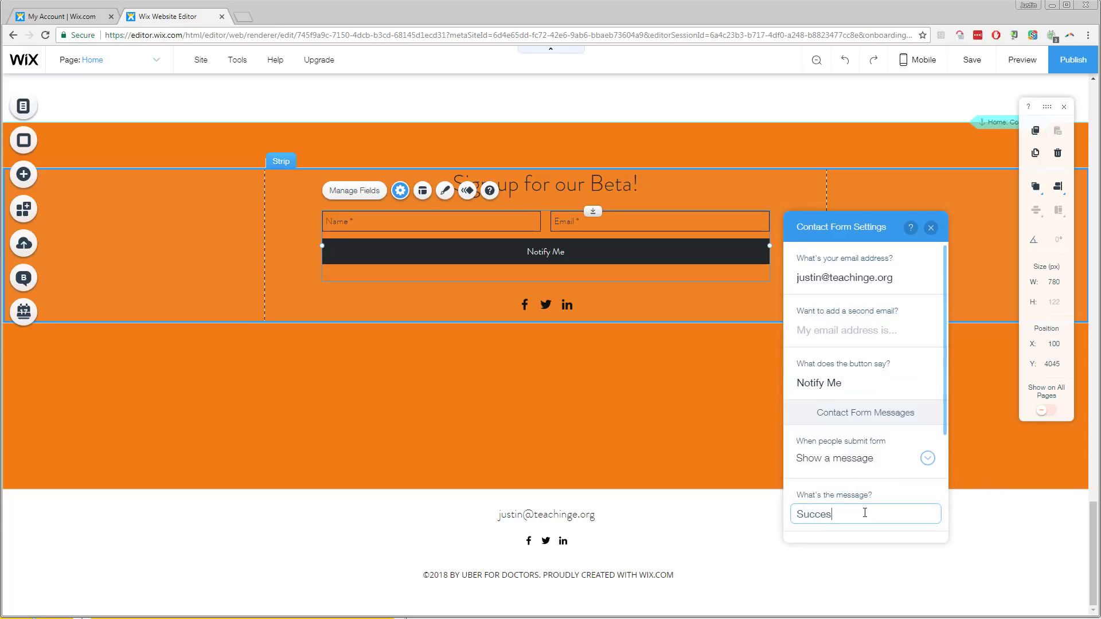
text(ess! We'll notify you when w)
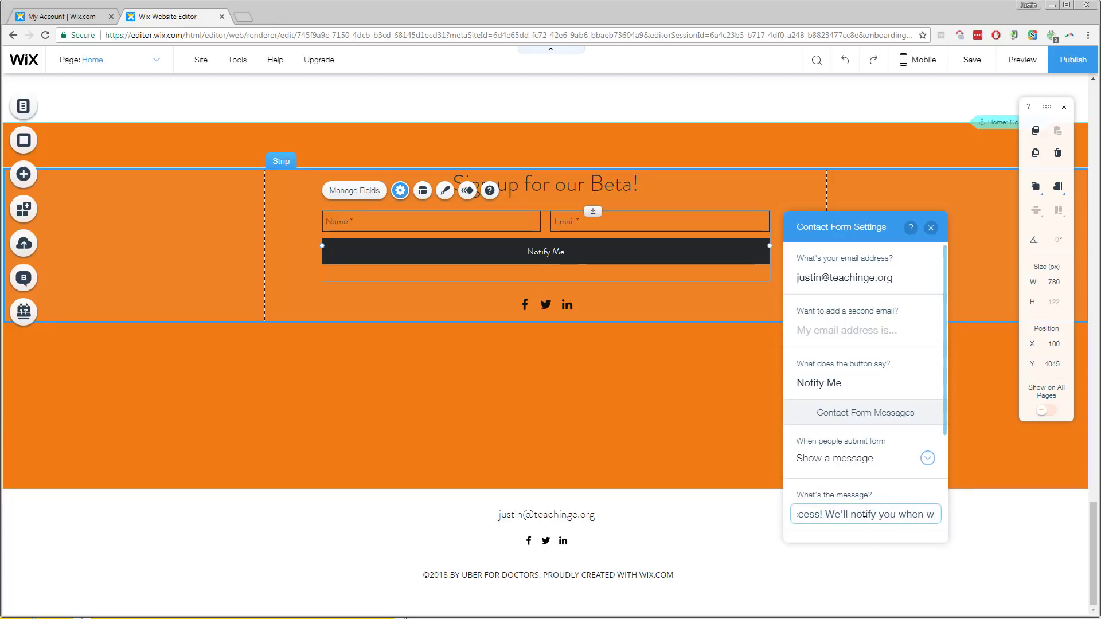
text(e launch.)
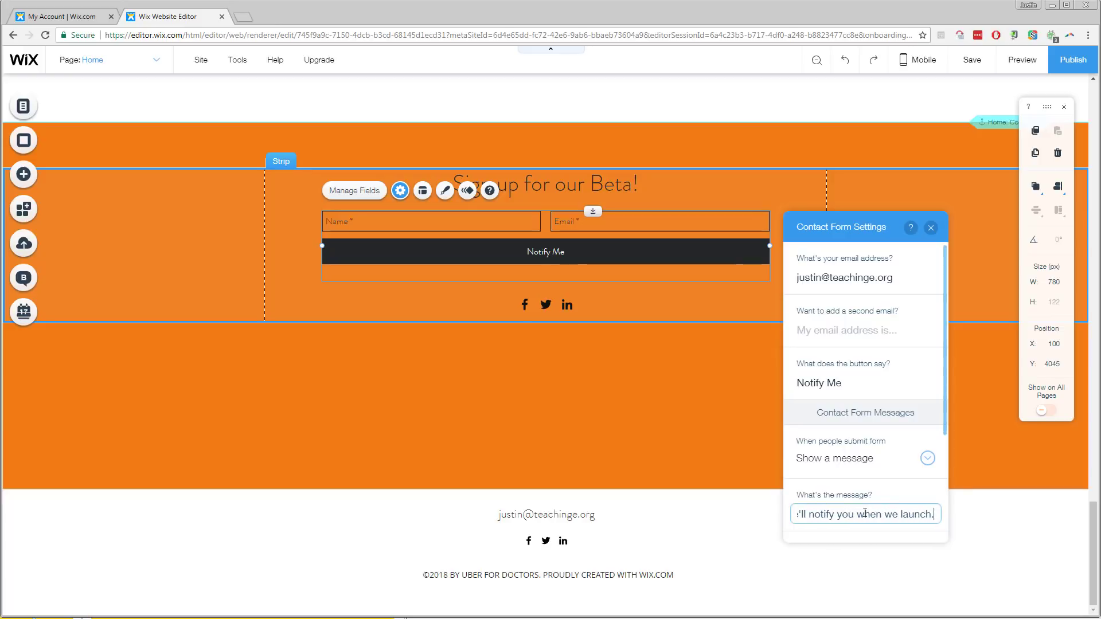
click(634, 342)
Add a custom field to the contact form and rename it "Zip Code"
click(577, 252)
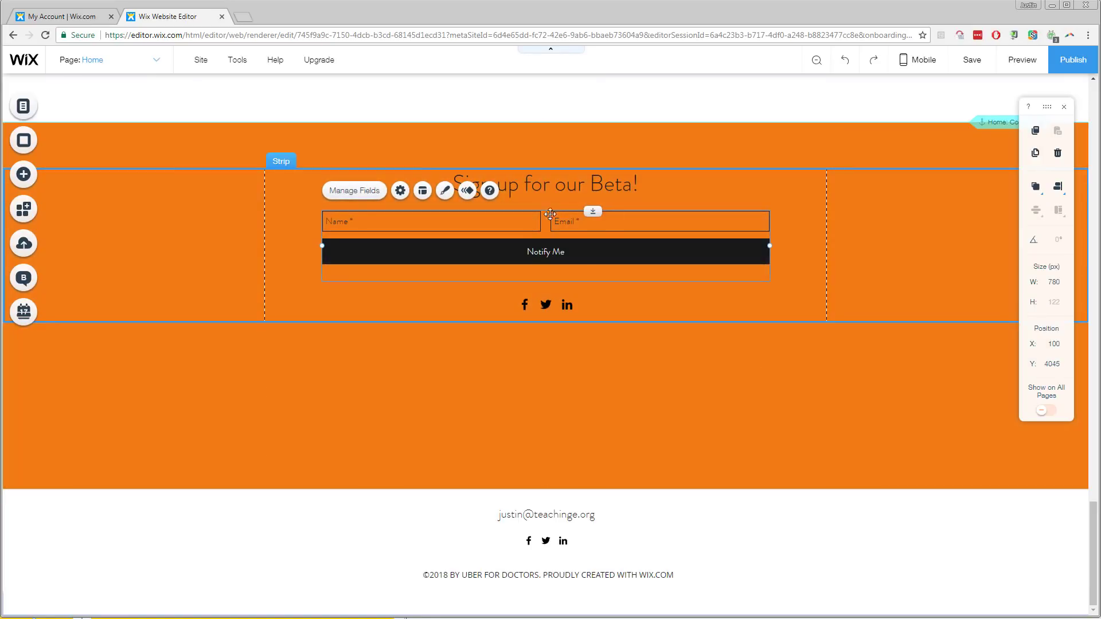
click(360, 194)
click(882, 516)
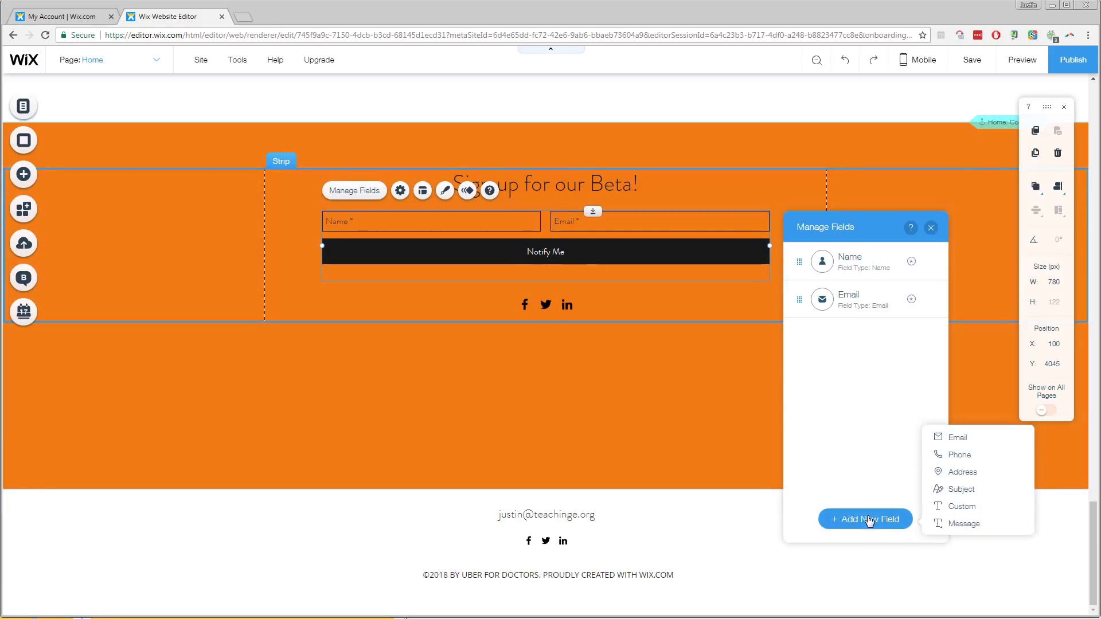
click(954, 508)
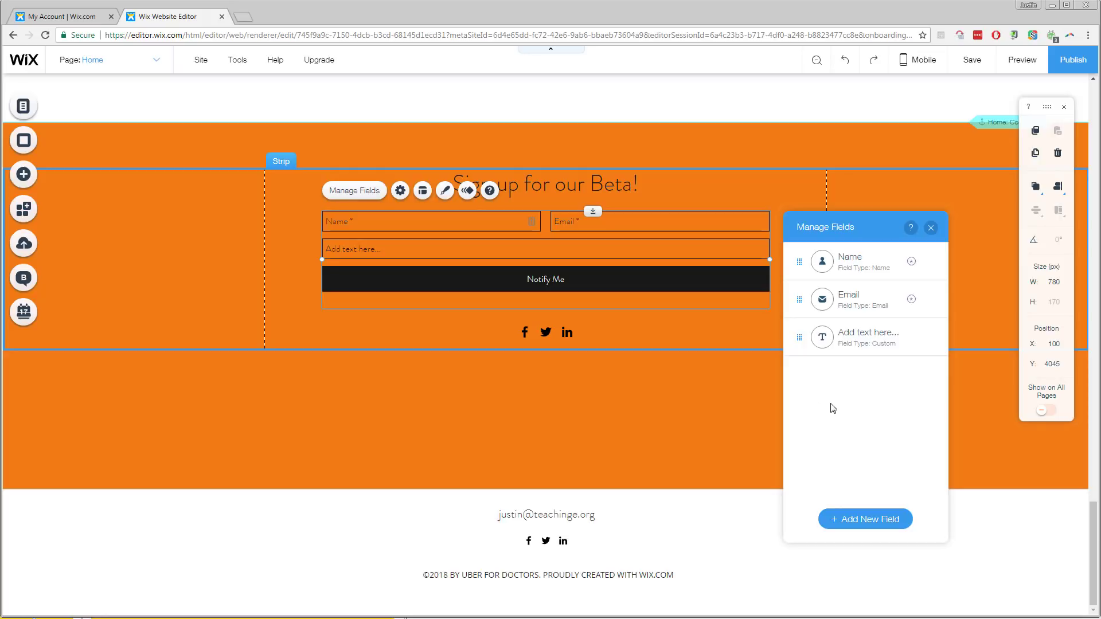
click(927, 338)
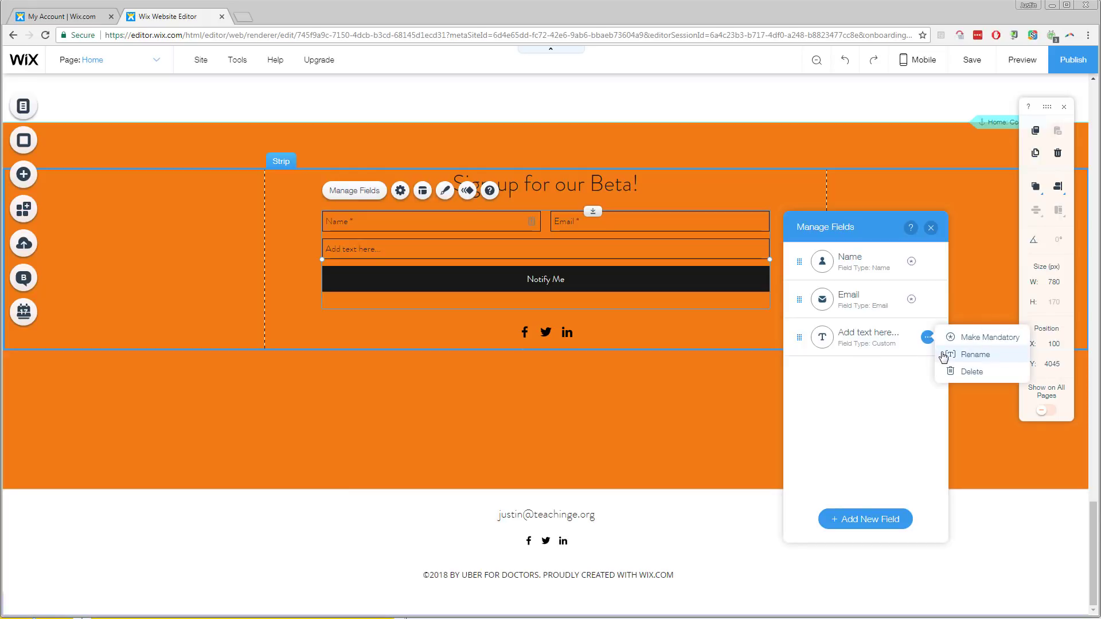
click(944, 356)
text(Zip Code)
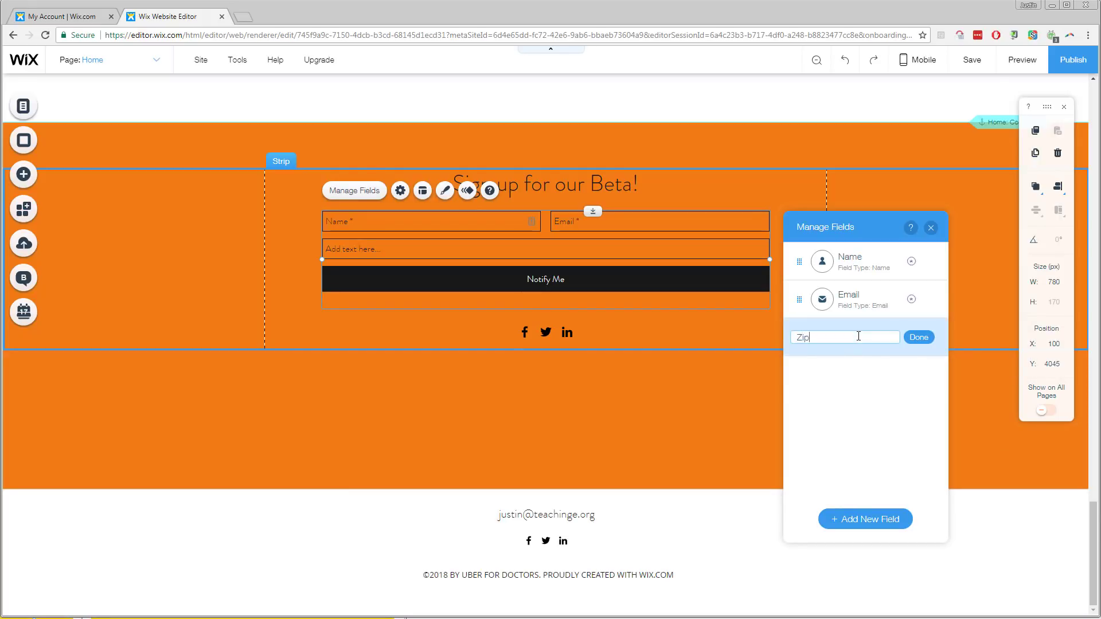
click(915, 338)
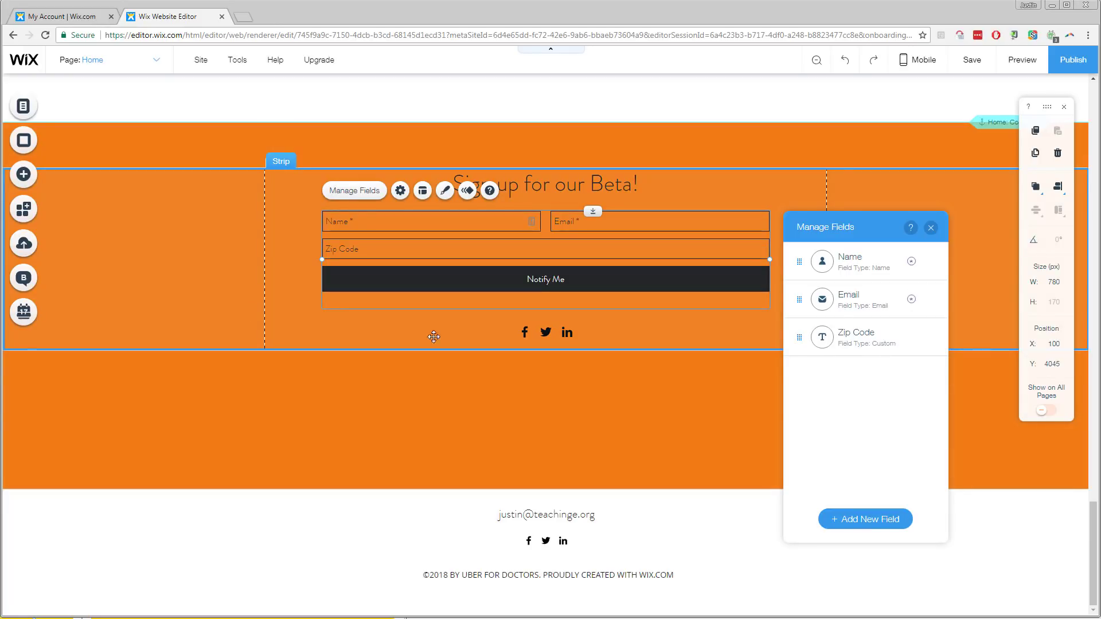
Shorten the orange strip around the sign-up form to about 479 px high and delete the social icons below the form
click(661, 424)
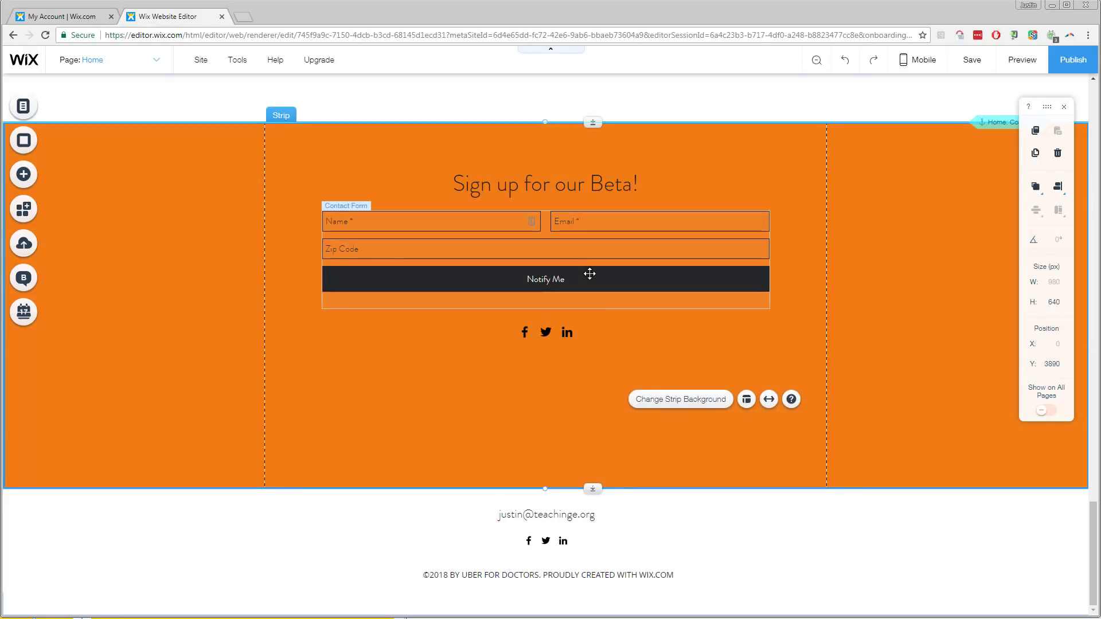
drag(541, 489, 531, 401)
click(548, 426)
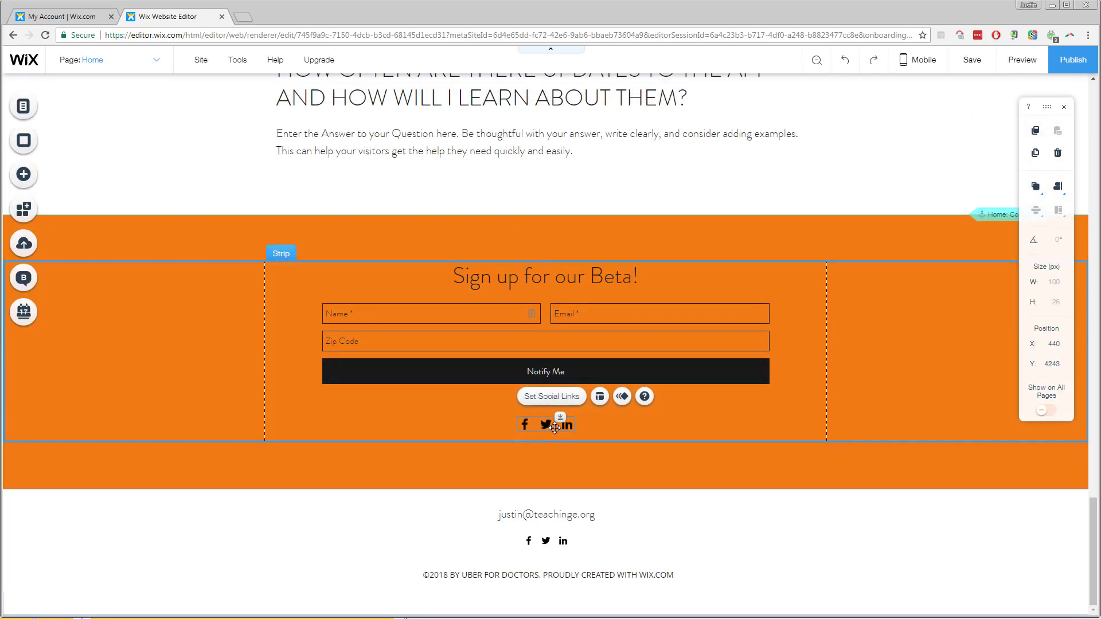
key(Delete)
click(533, 443)
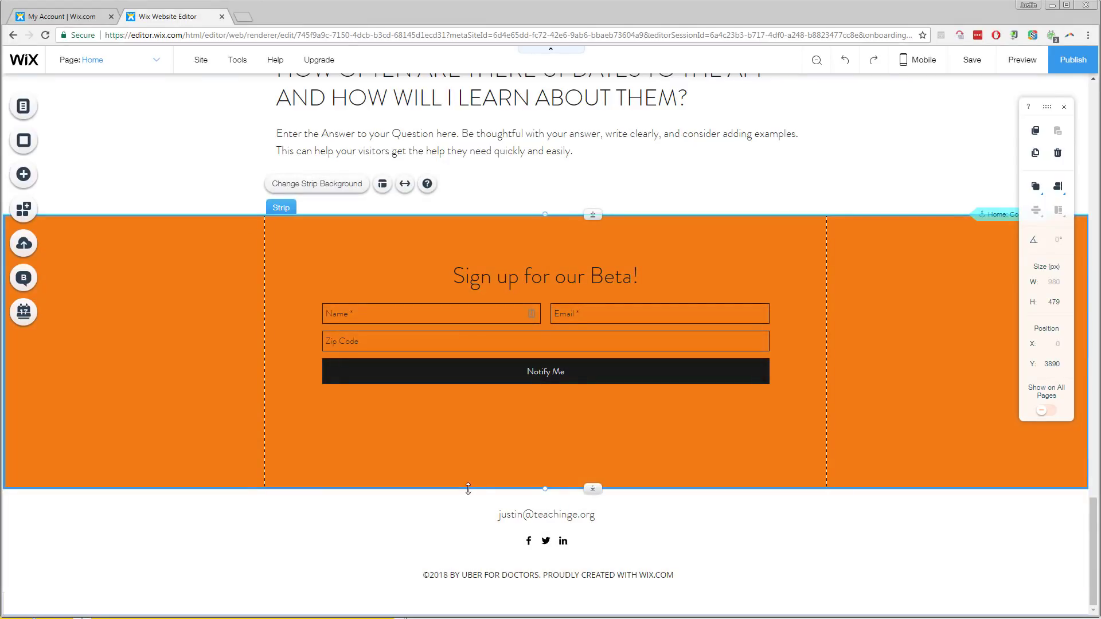
Shorten the orange strip around the sign-up form to about 420 px high
drag(469, 462, 470, 455)
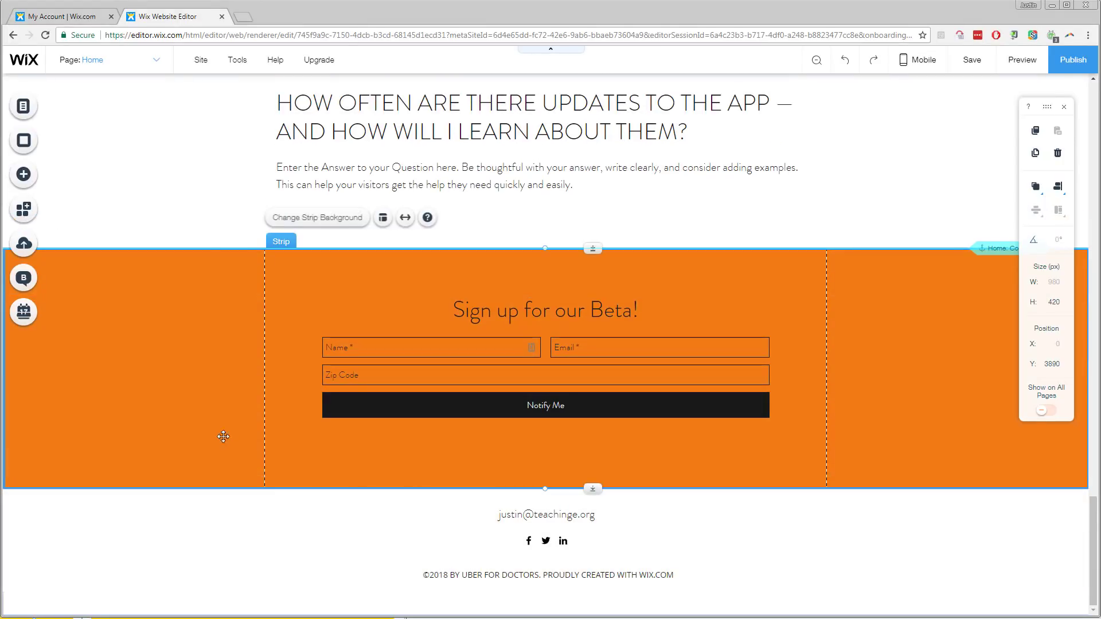
click(306, 518)
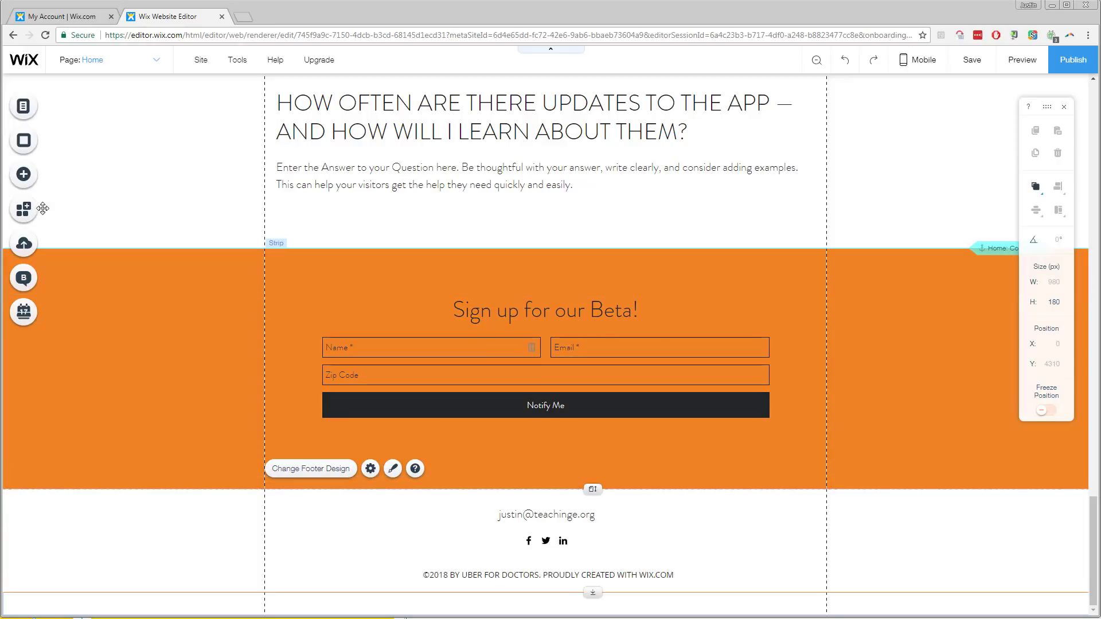
Add an online store to the site, save the changes in the Editor and dismiss the store welcome message
click(23, 178)
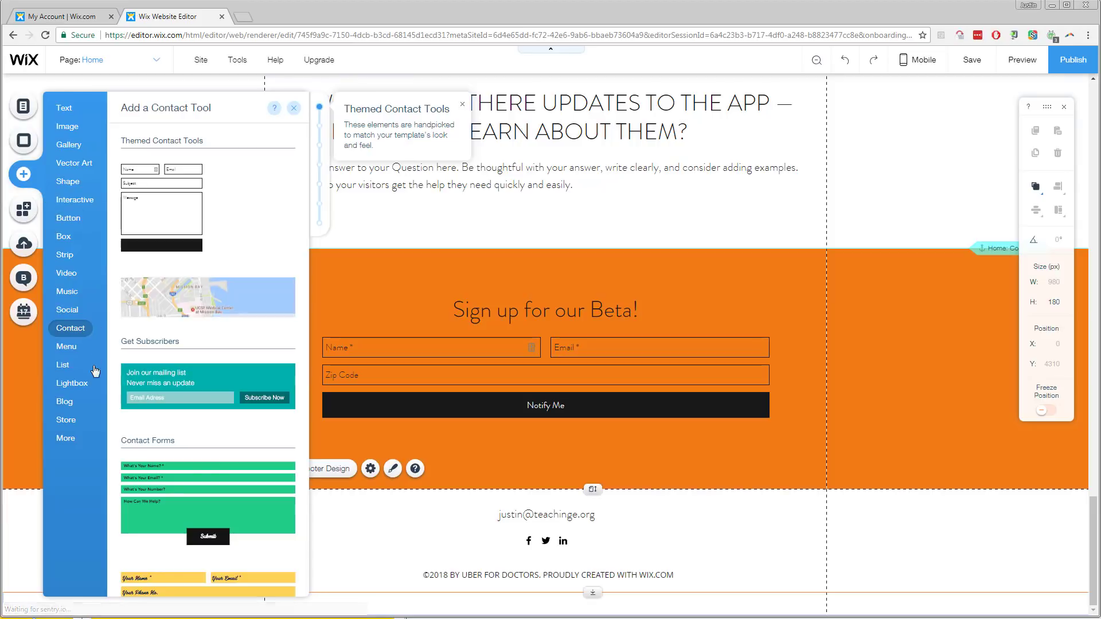
mouse_move(67, 424)
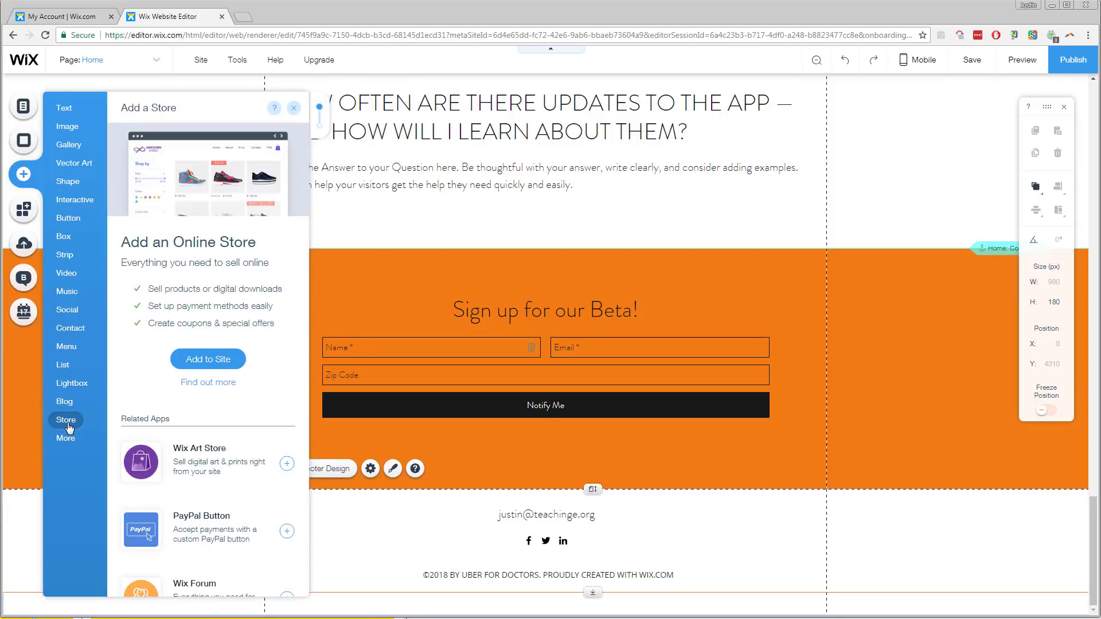
click(221, 362)
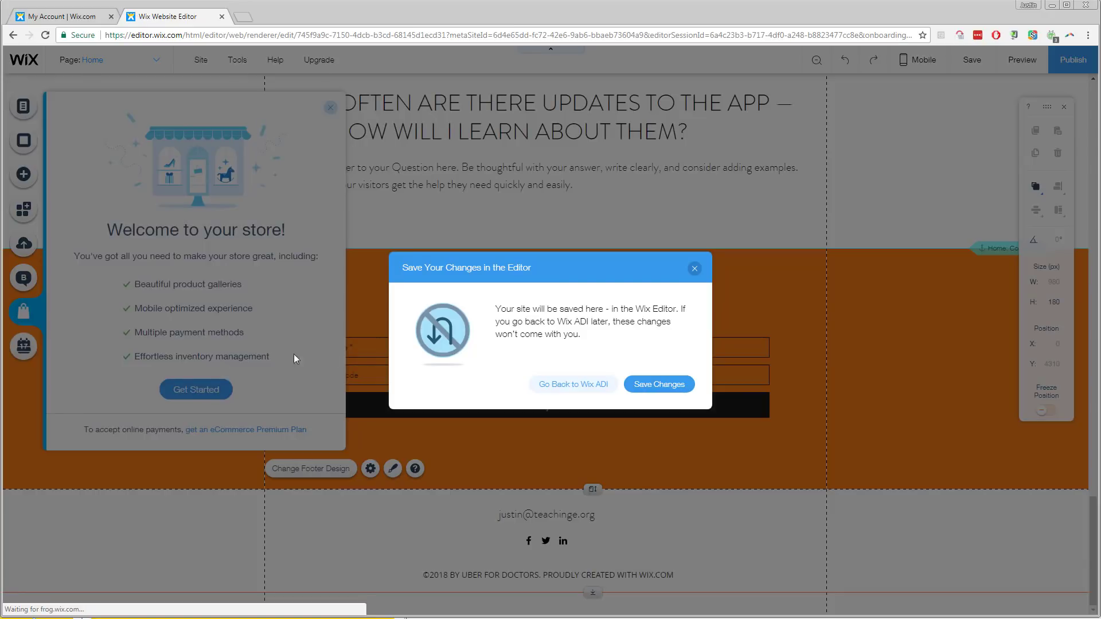
click(651, 386)
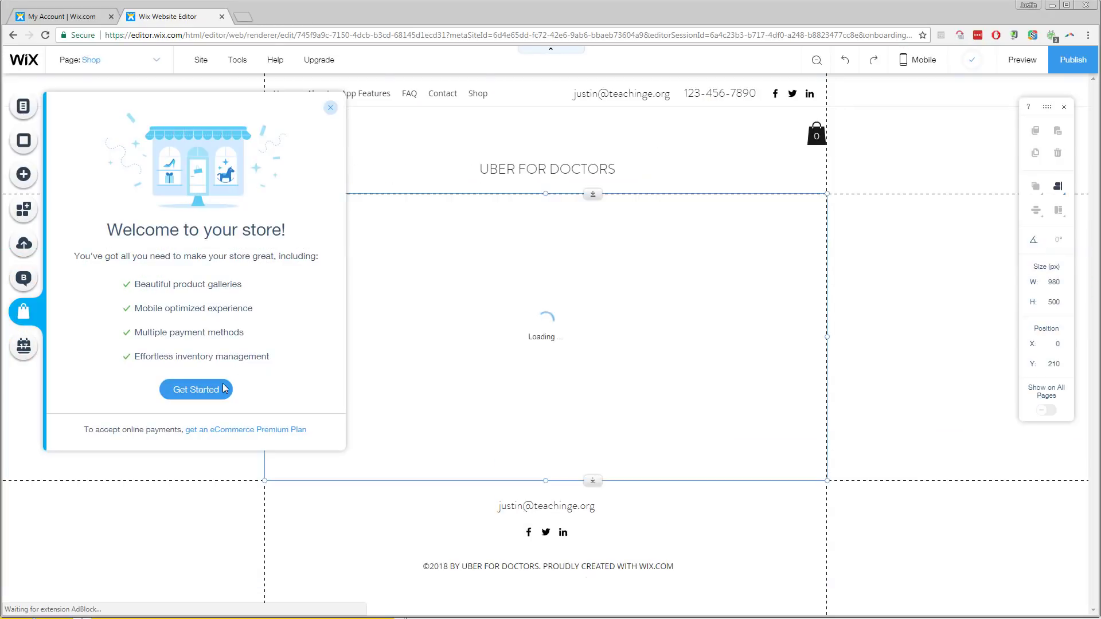
click(332, 107)
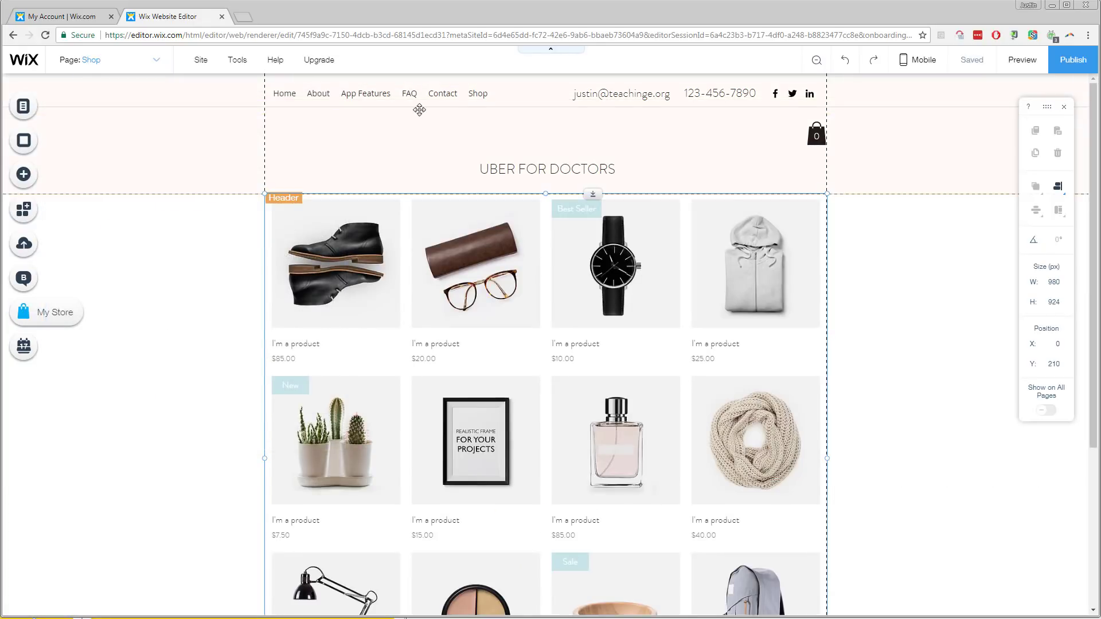
click(90, 65)
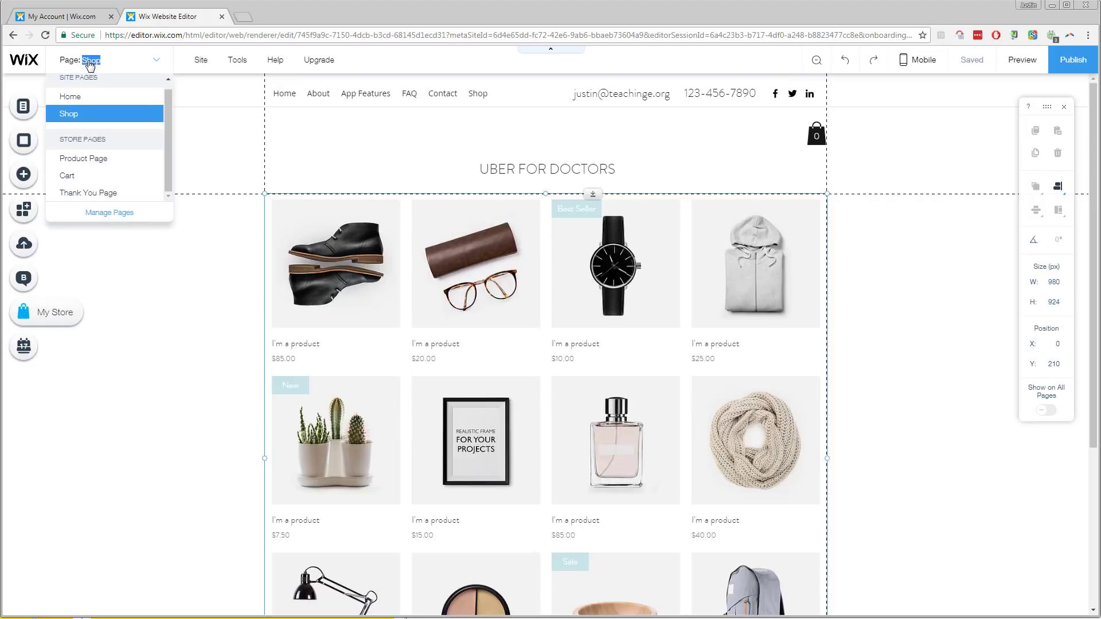
click(132, 61)
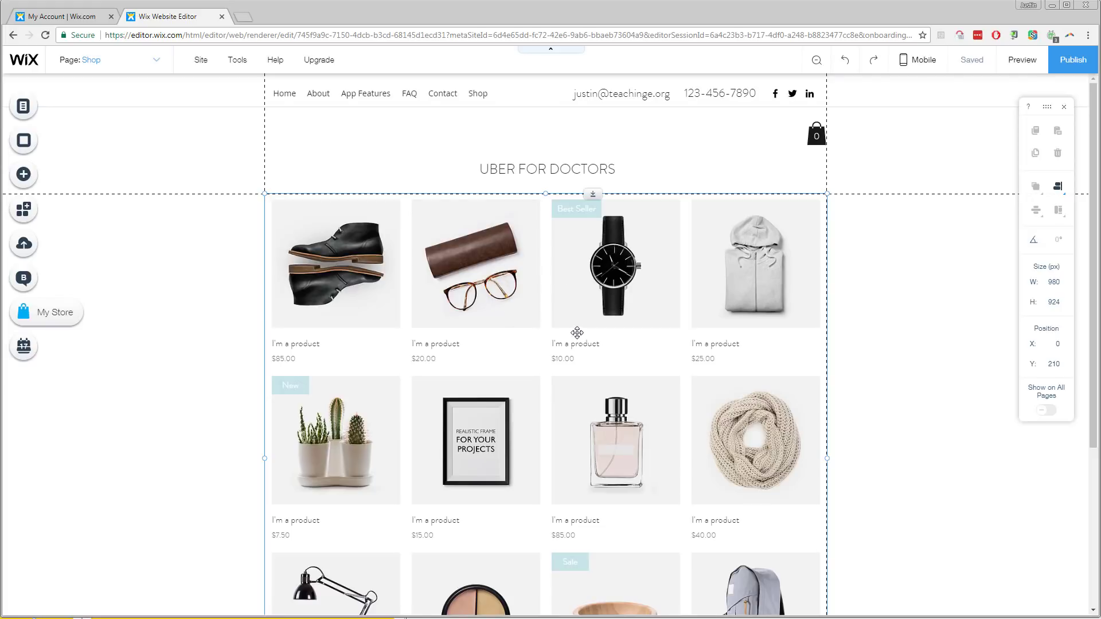
Delete all the sample products from the store's product catalog
click(485, 309)
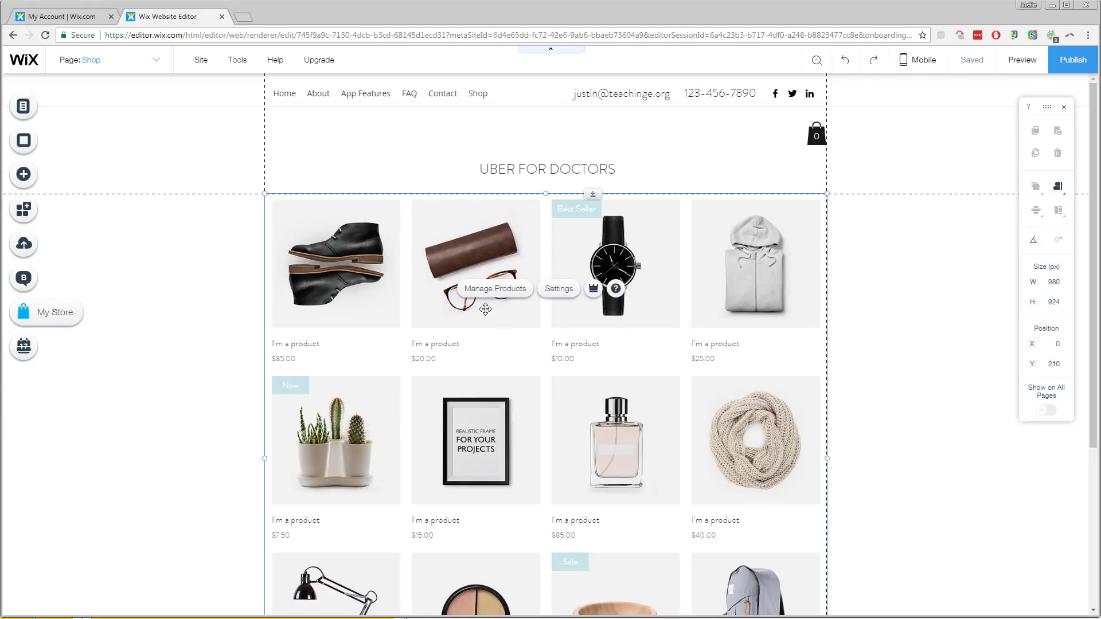
click(485, 293)
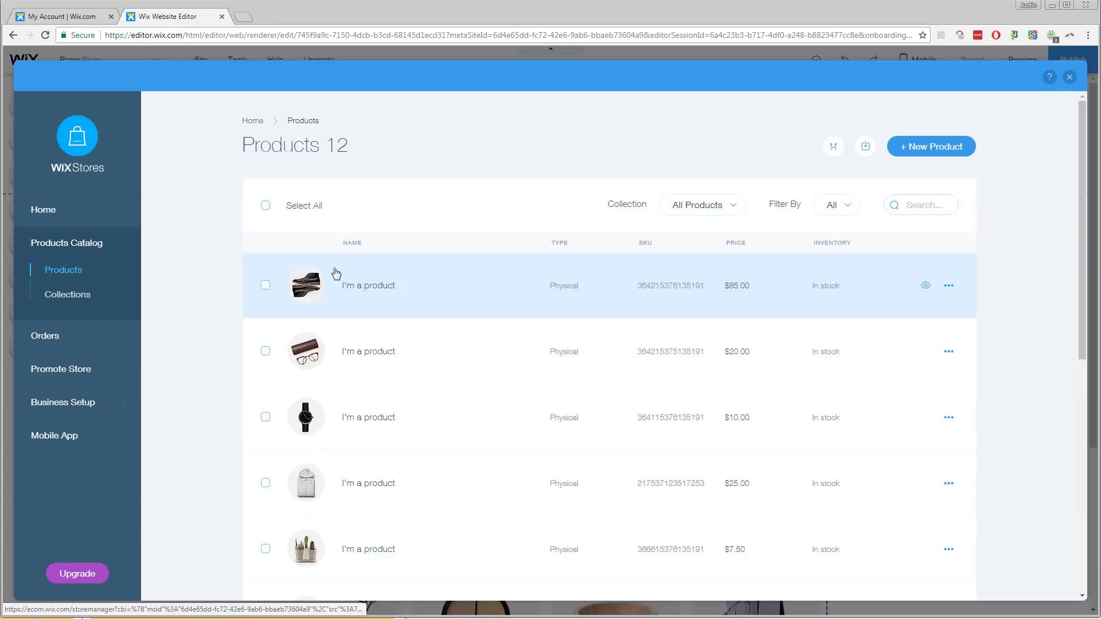
click(266, 206)
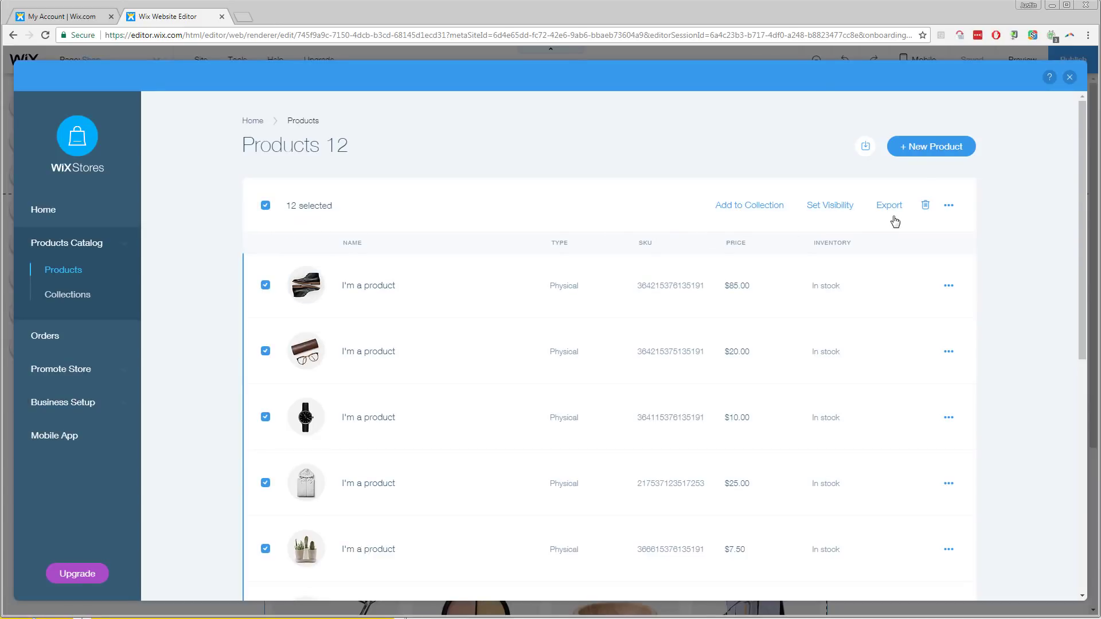
click(925, 206)
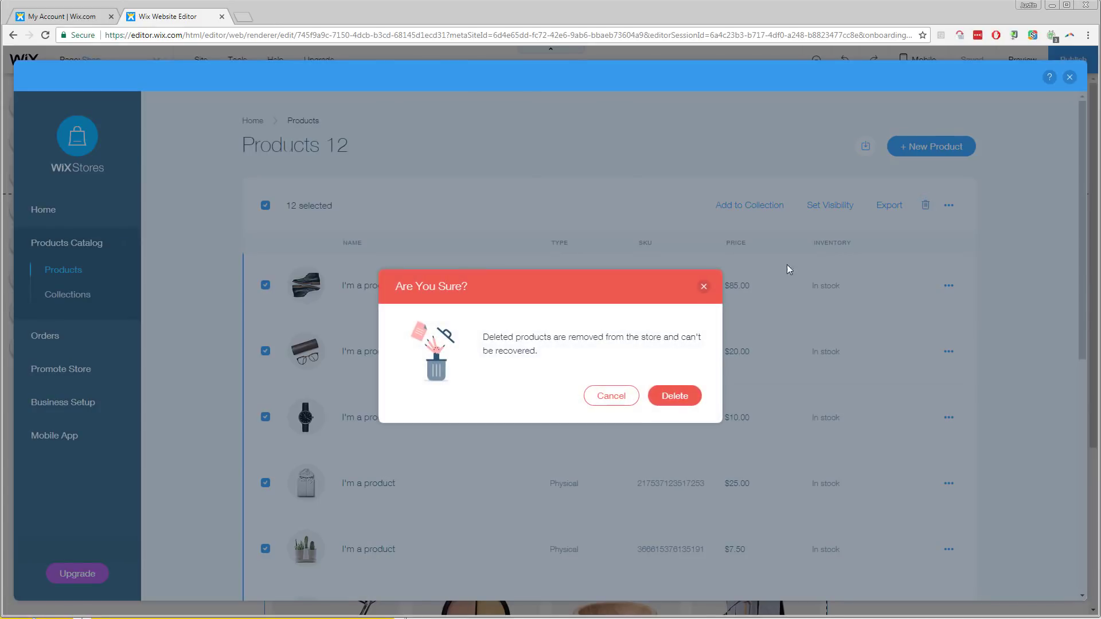
click(669, 387)
Create a physical product using the free Wix "doctor" image of the smiling male doctor in black and white with a stethoscope
click(906, 148)
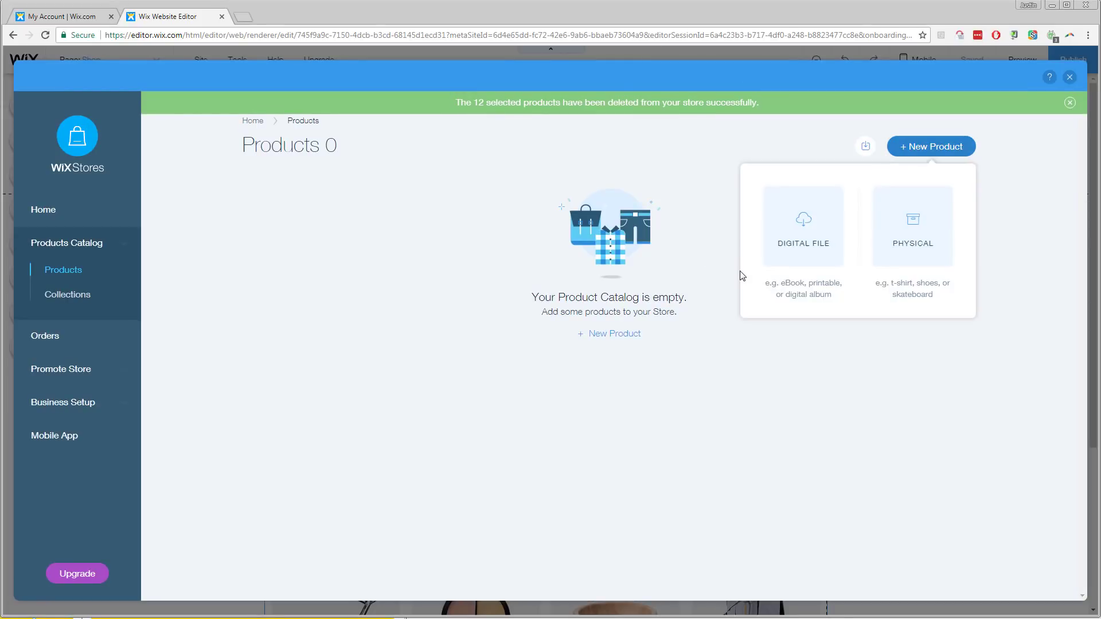
click(919, 227)
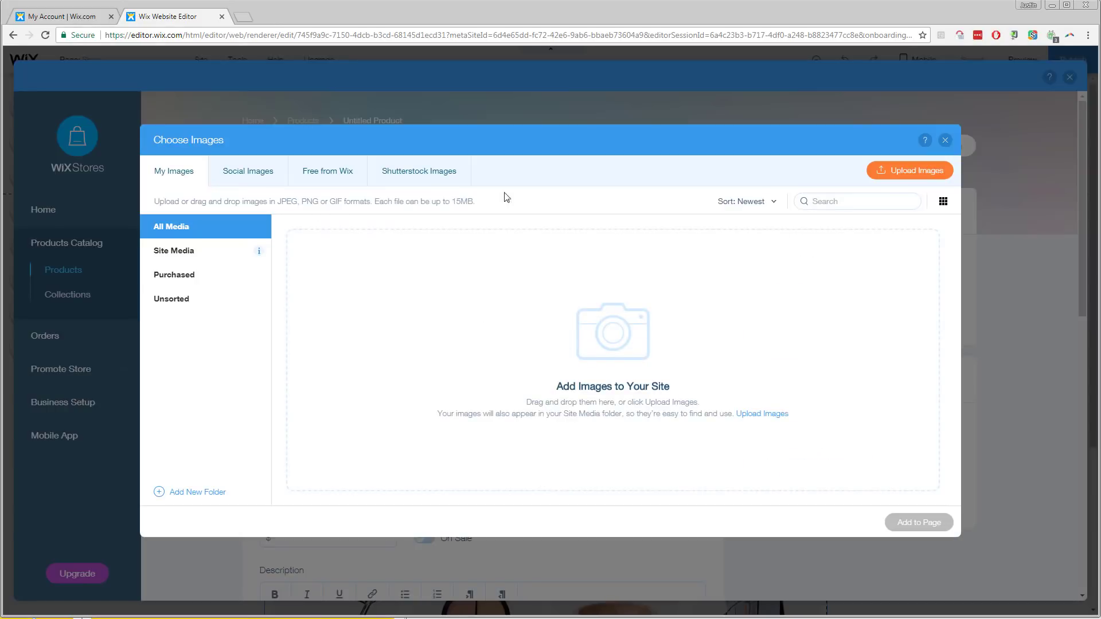
click(346, 177)
click(836, 201)
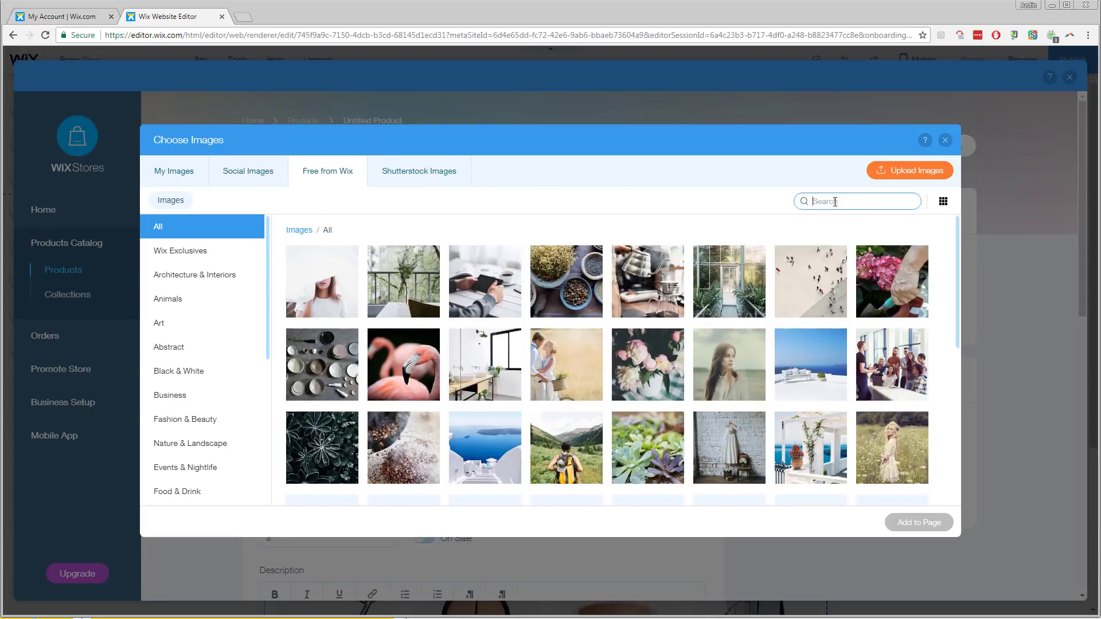
text(doc)
key(Return)
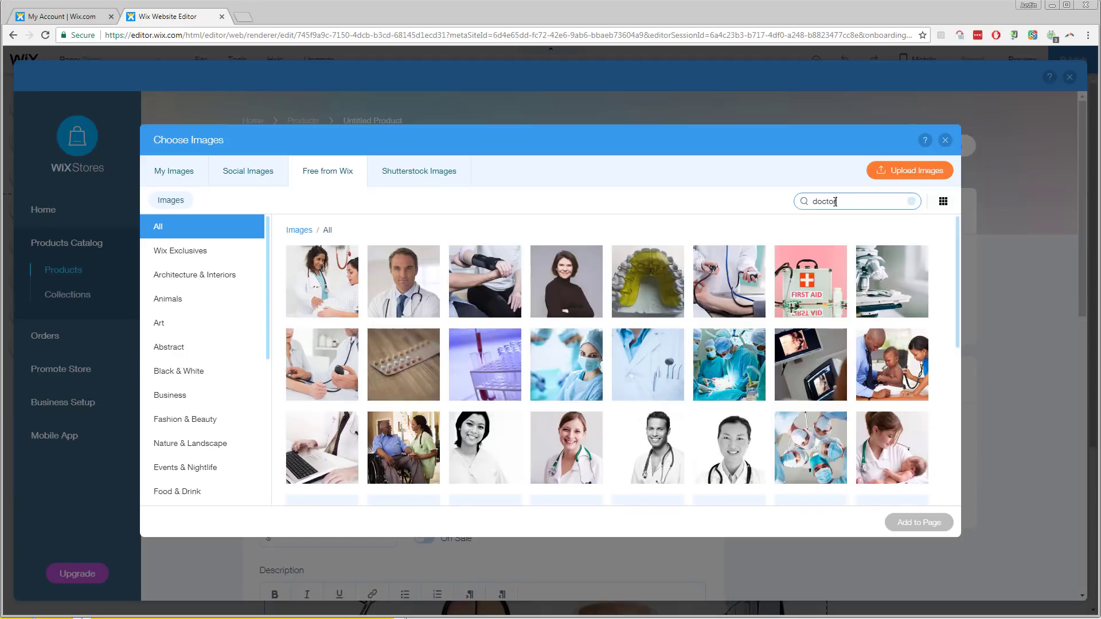
click(650, 455)
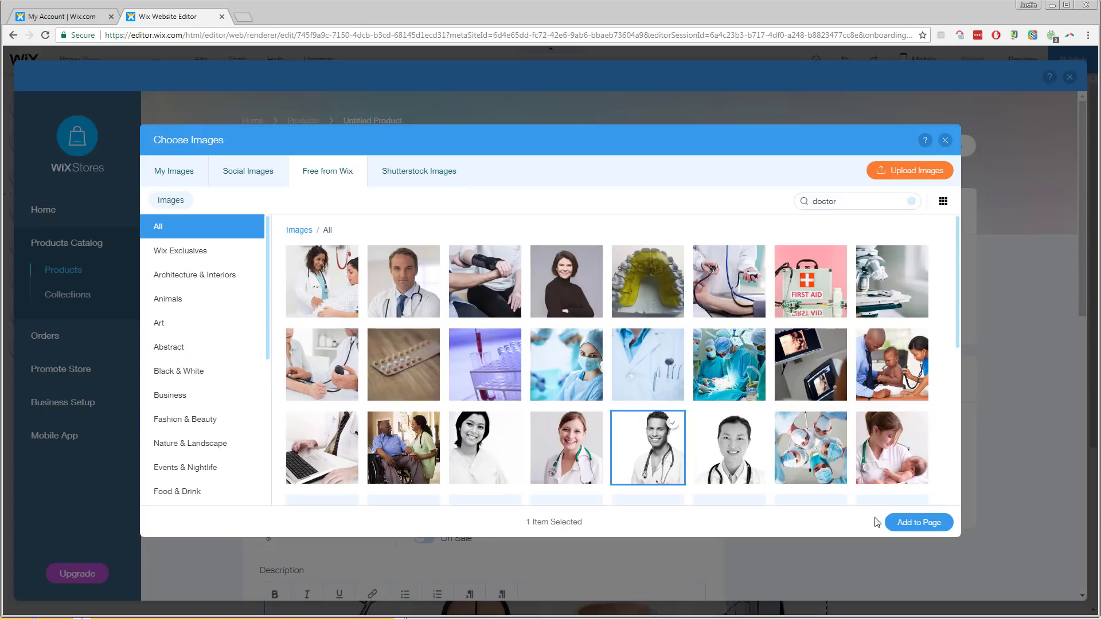
click(912, 523)
Name the product "Pre-Order your First Visit" and give it a "50% Off" ribbon
scroll(405, 425, down, 3)
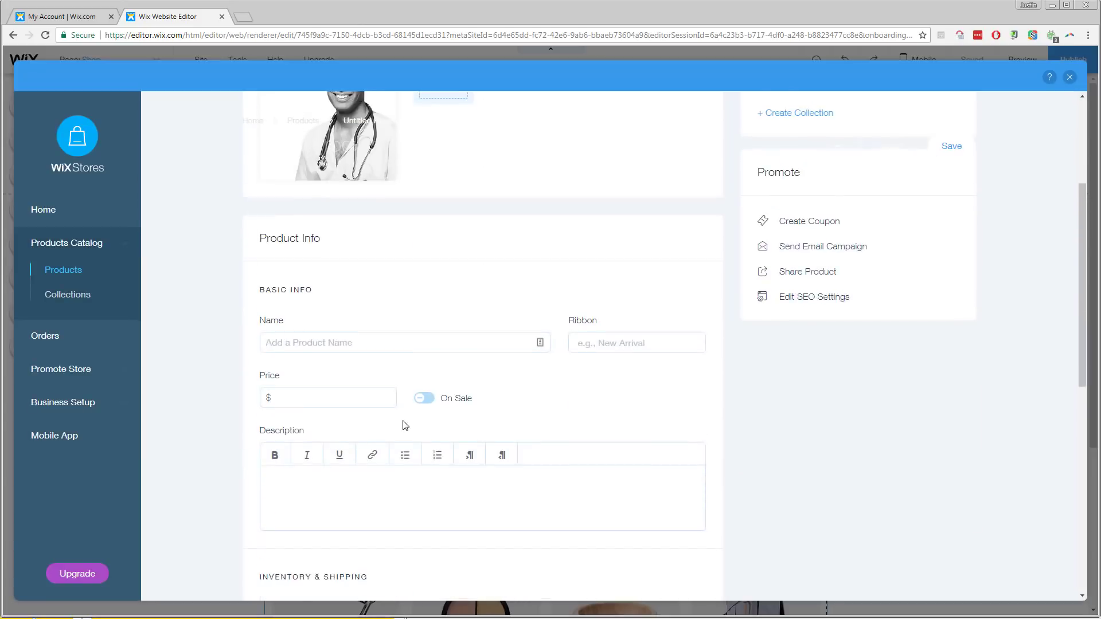
click(350, 321)
text(P)
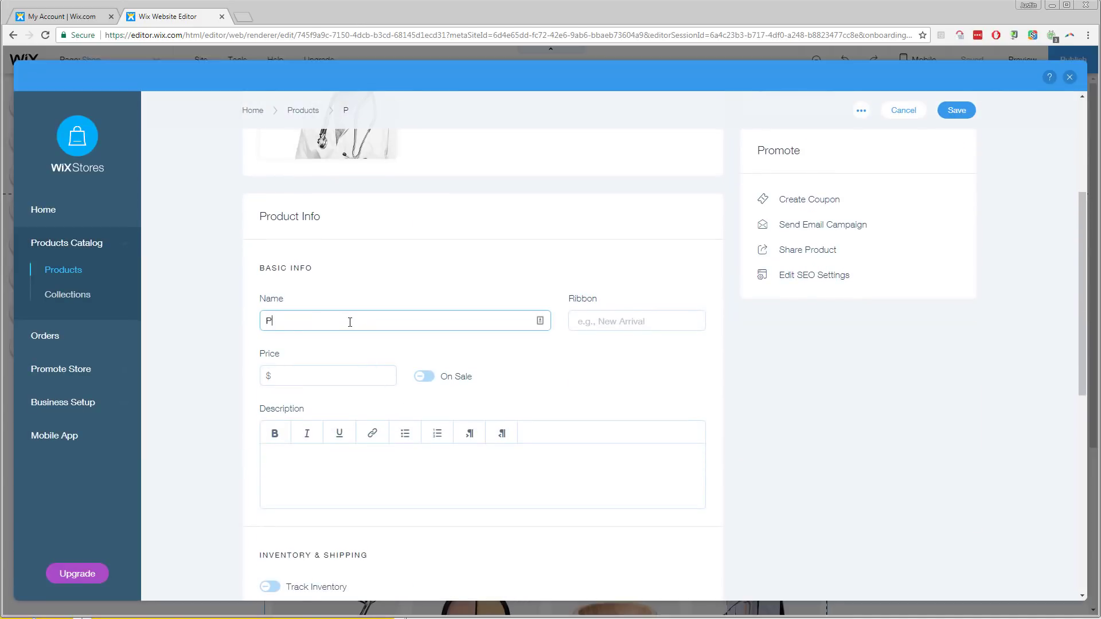
text(re-Order your First Visit)
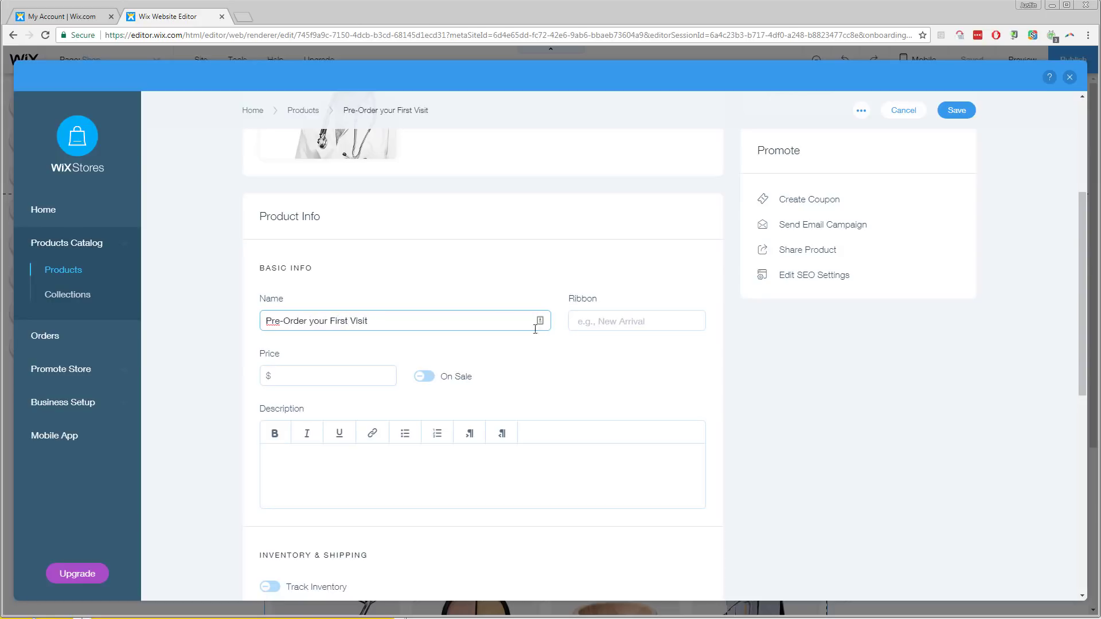
click(639, 314)
text(50% Off)
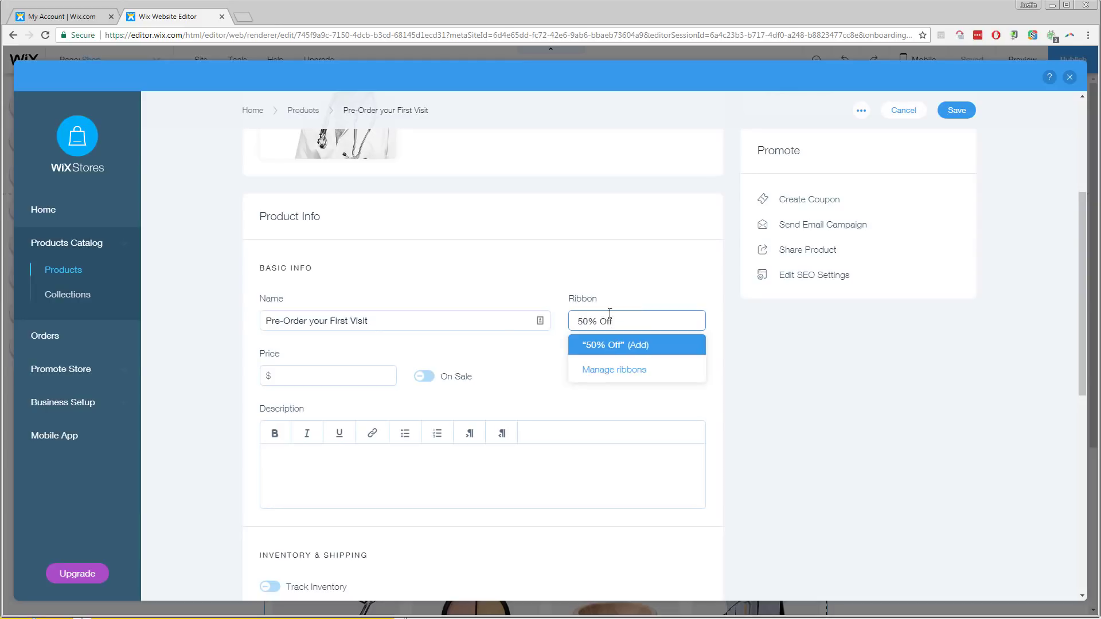
Price the product at $99 with a 50% discount and describe it as "Pre-order your first doctors visit for use after we launch in July!"
click(354, 384)
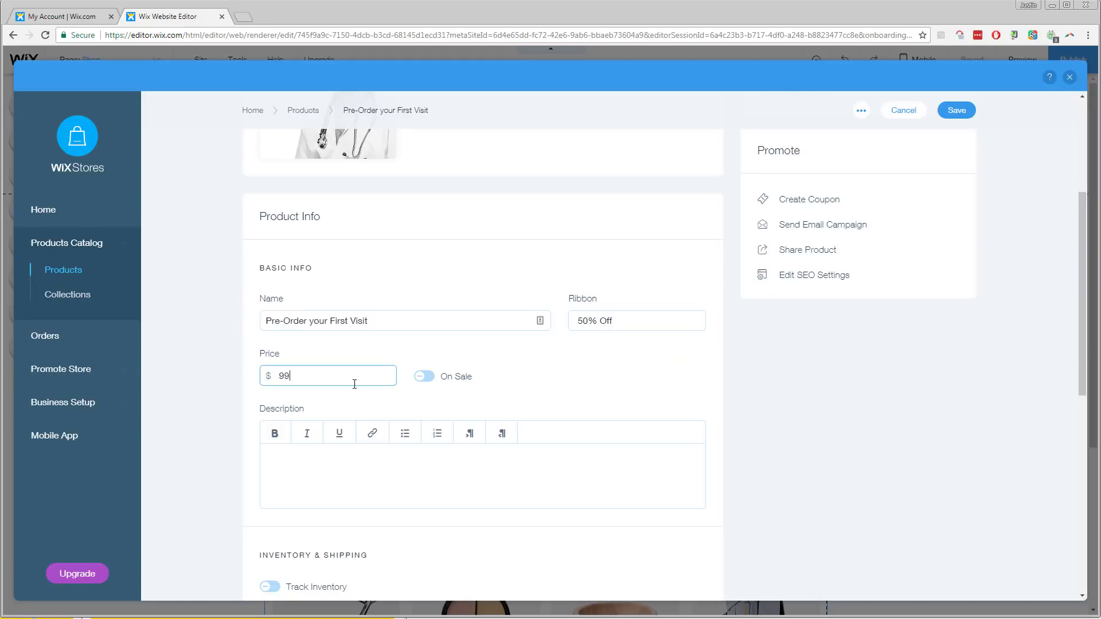
click(424, 377)
click(448, 430)
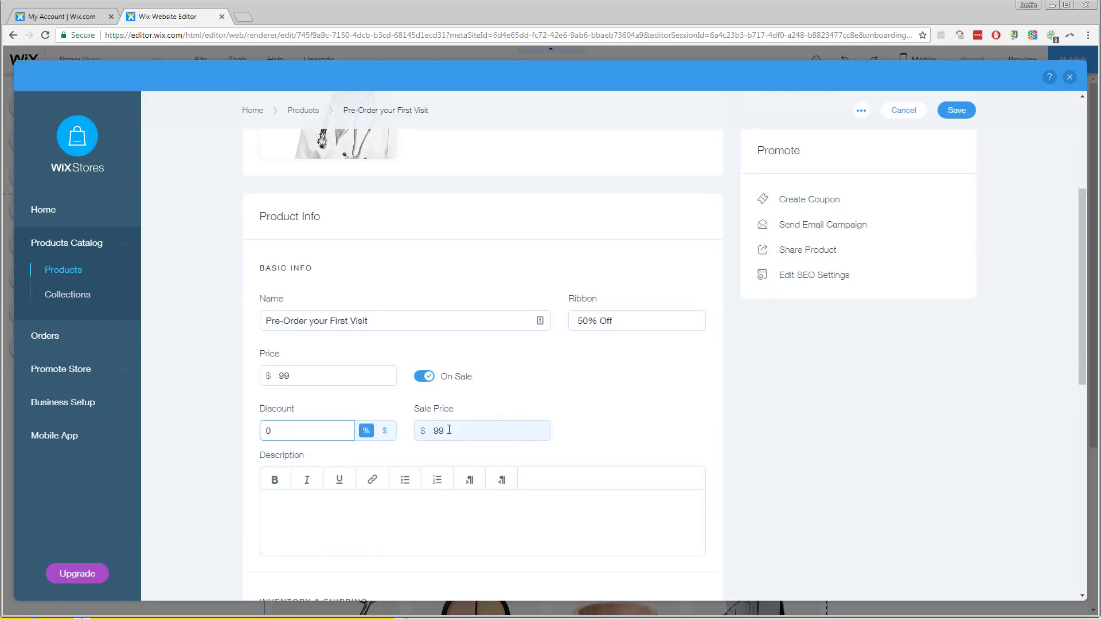
key(shift+Tab)
text(50)
click(449, 430)
click(436, 503)
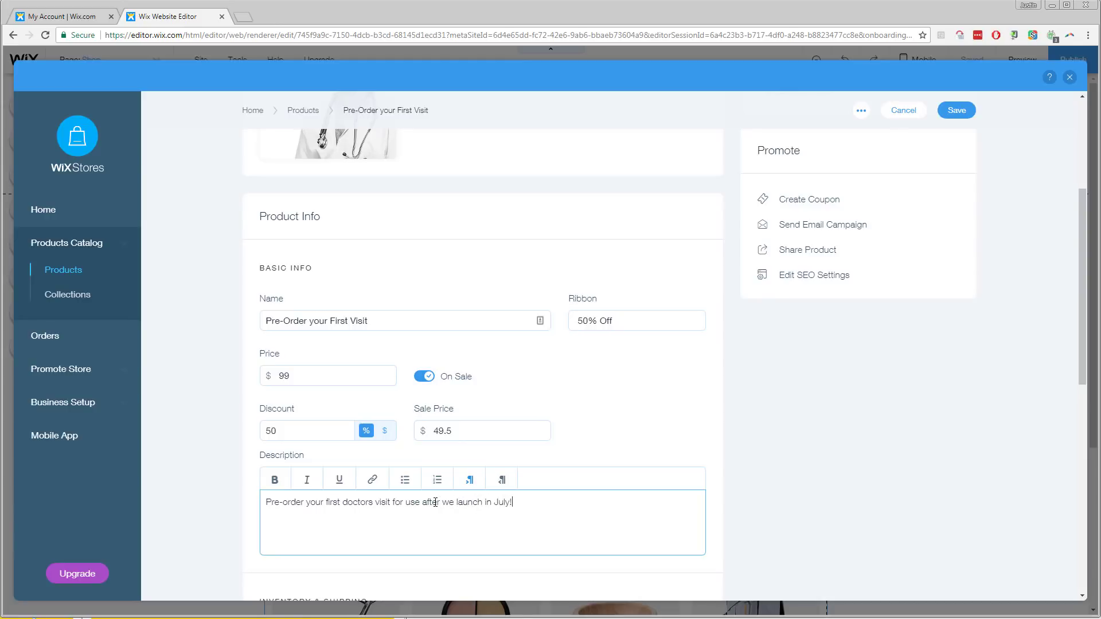
Add an info section titled "Pre-Order Policy" reading "If for some reason we don't launch in July, you'll get your money back!"
scroll(436, 502, down, 6)
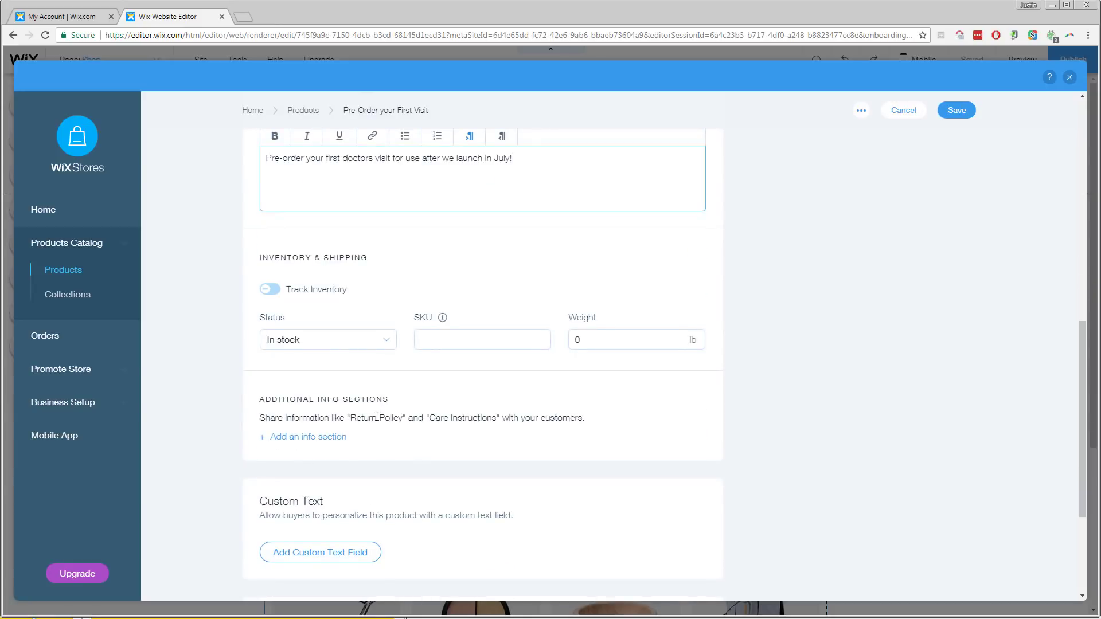
click(310, 436)
click(448, 294)
text(Pre-Order Police)
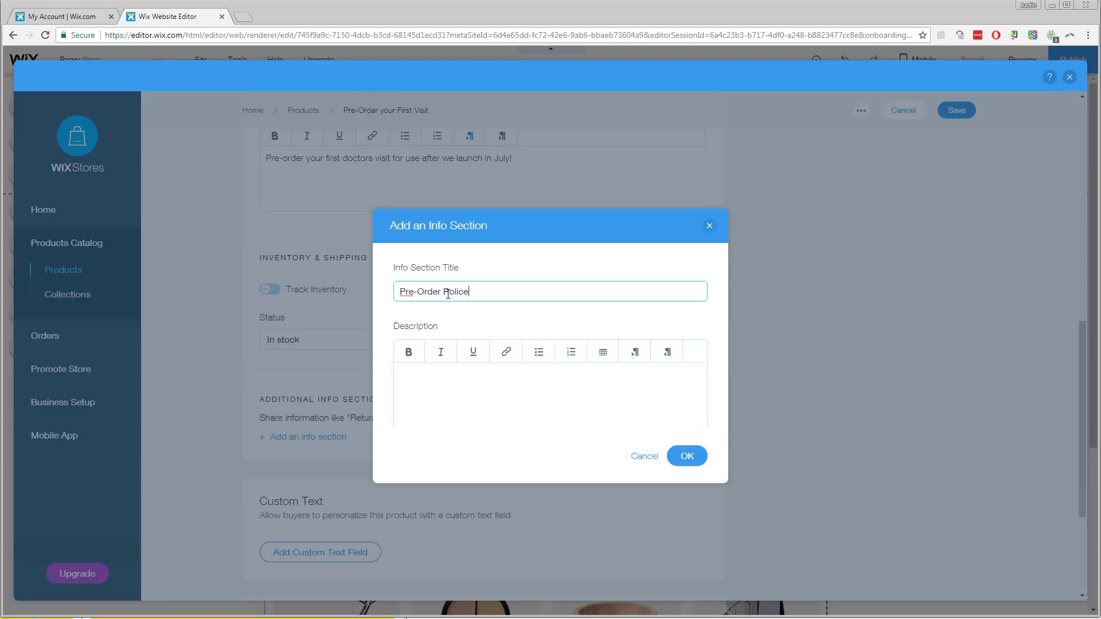
key(Tab)
click(495, 288)
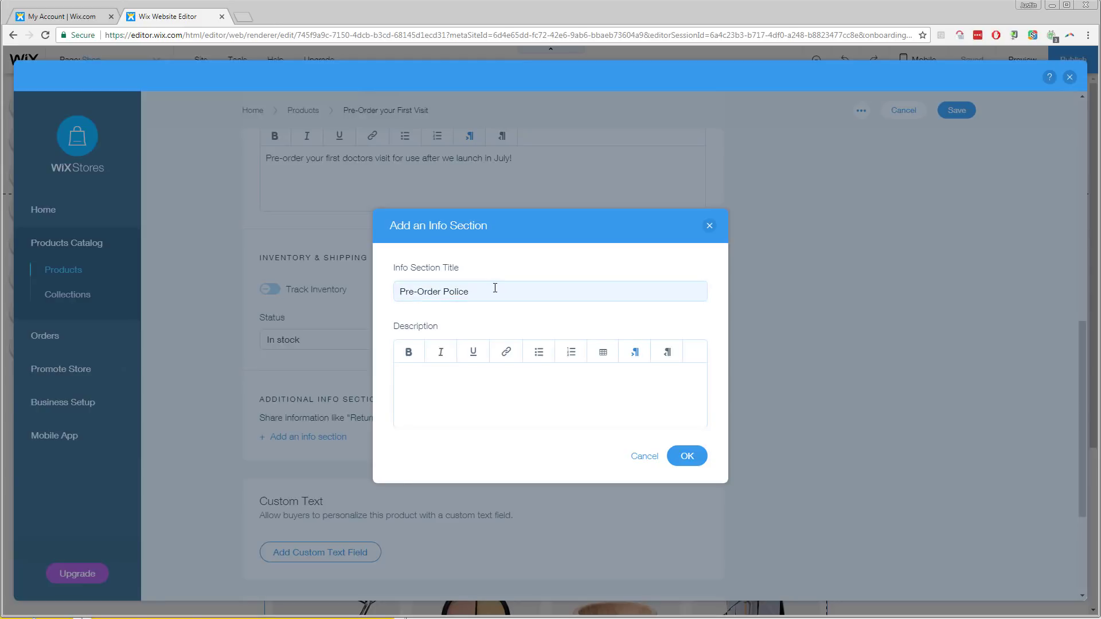
key(Tab)
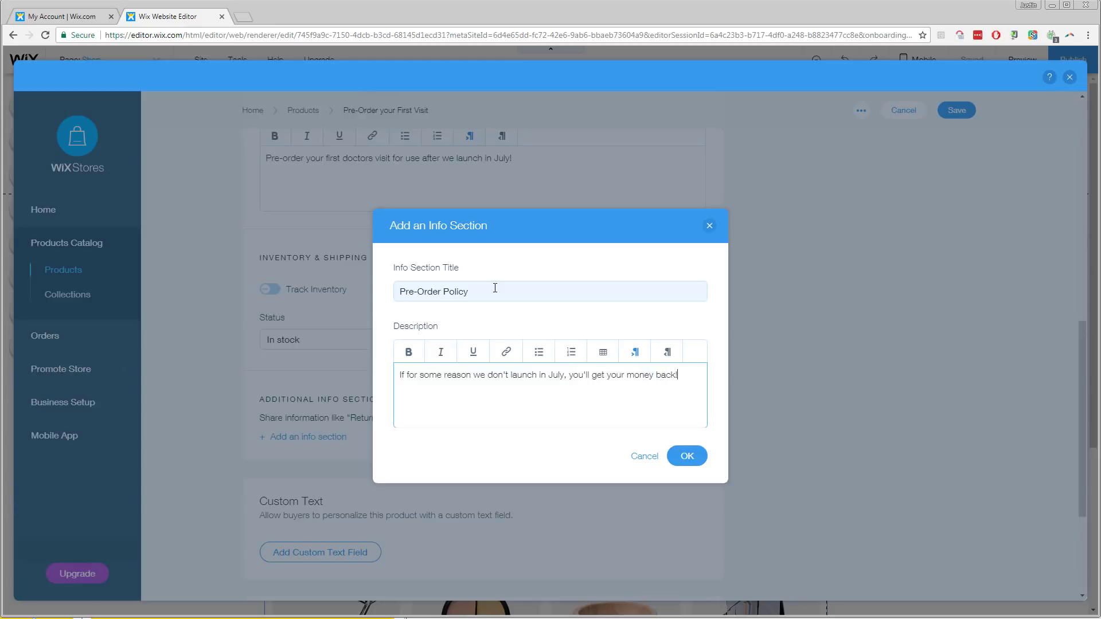
click(687, 456)
Save the pre-order product and dismiss the notice about connecting payment methods
scroll(419, 462, down, 4)
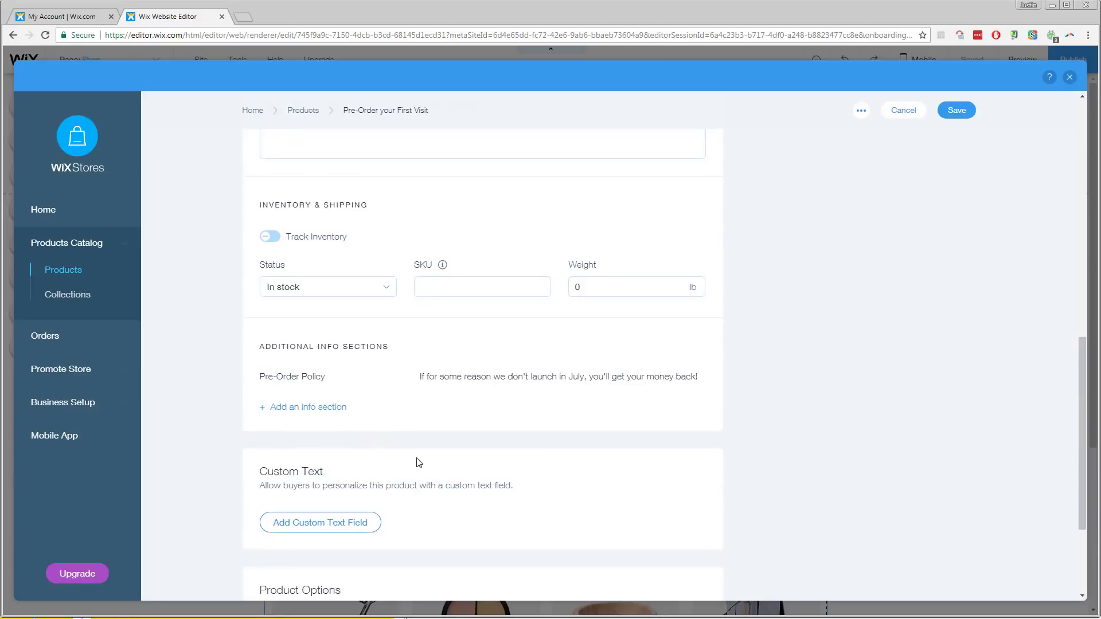
click(951, 580)
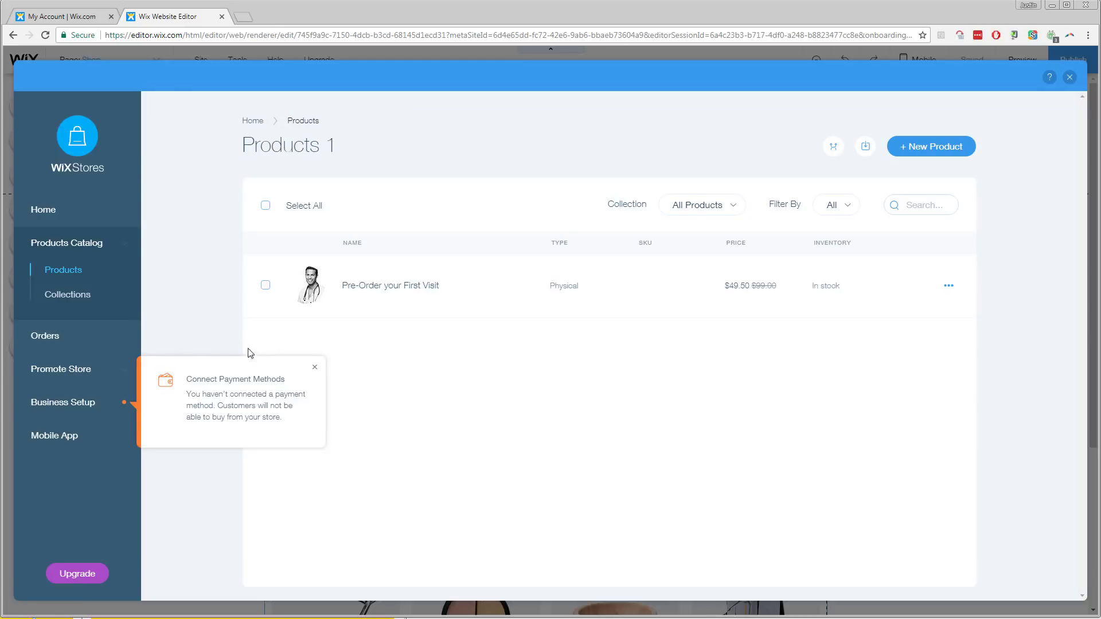
click(316, 368)
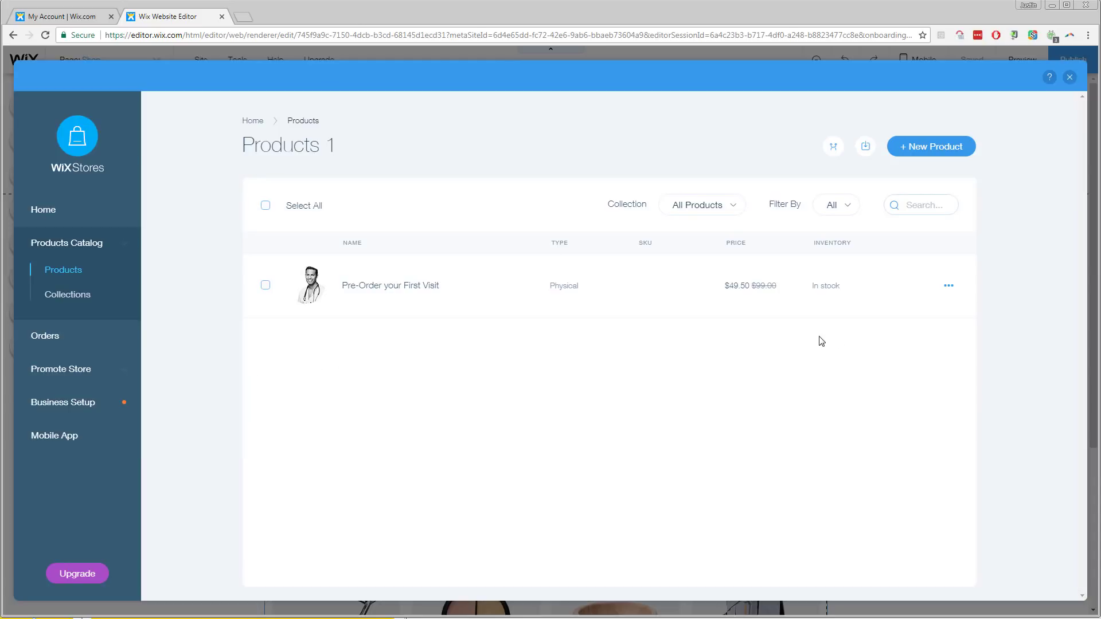
Close the store manager and switch the editor to the Home page
click(1069, 77)
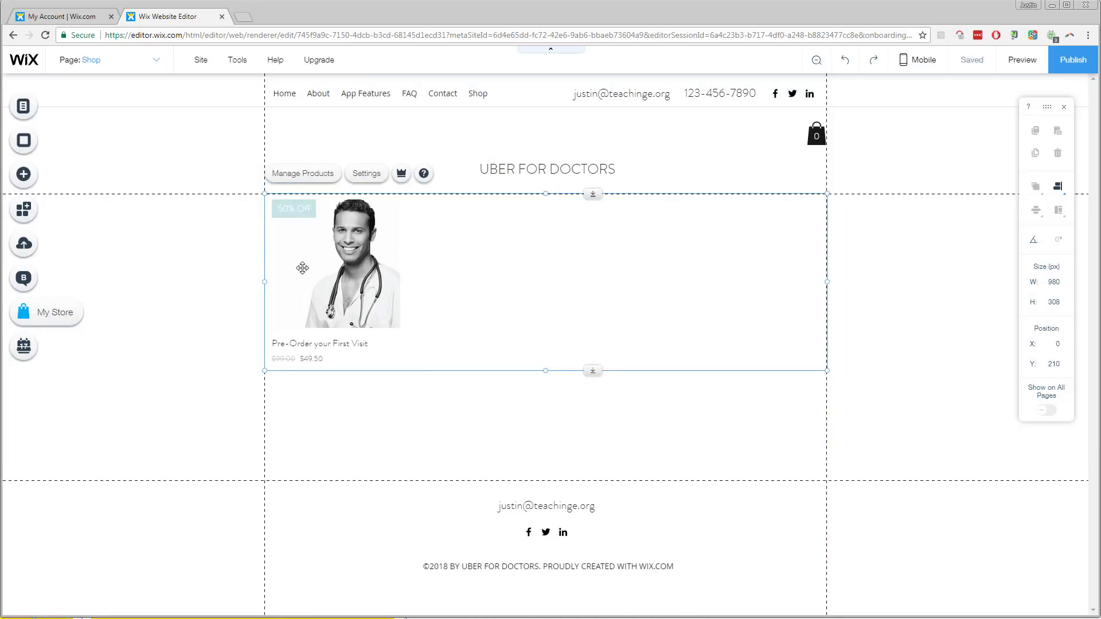
click(131, 61)
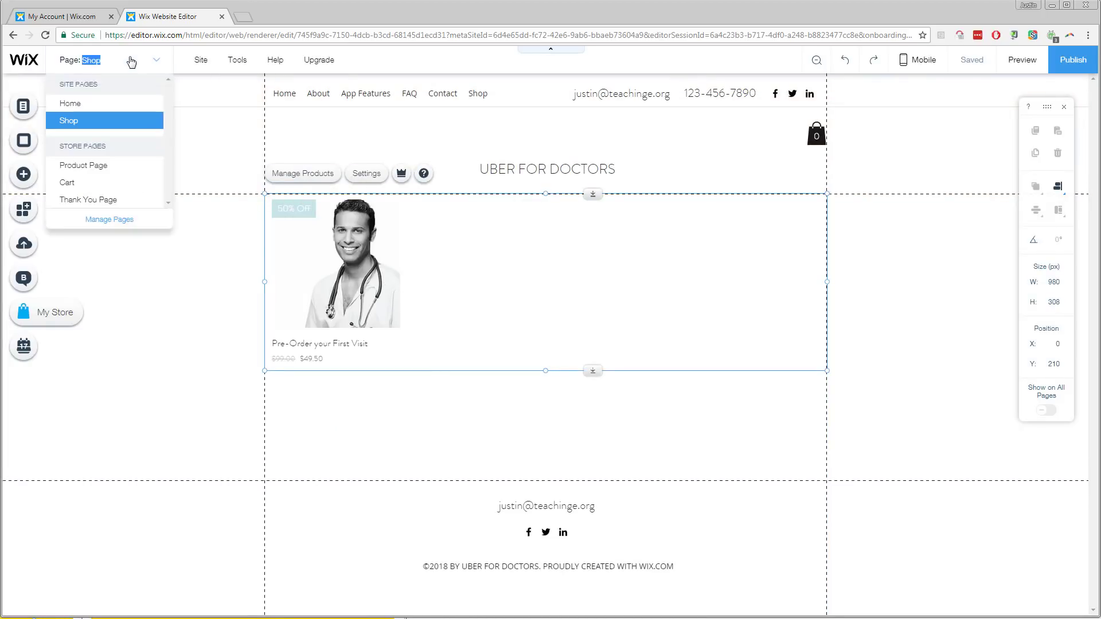
click(114, 106)
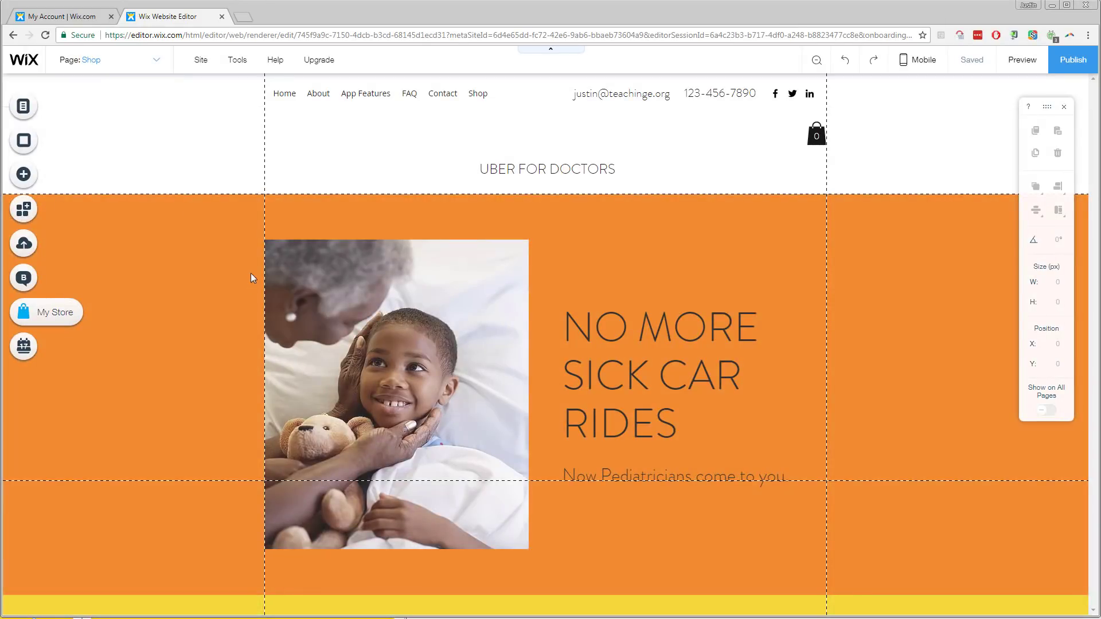
Push the Frequently Asked Questions strip and the content below it down to about Y 3249, opening a gap under the features section
scroll(405, 285, down, 20)
scroll(404, 285, down, 4)
scroll(459, 281, up, 4)
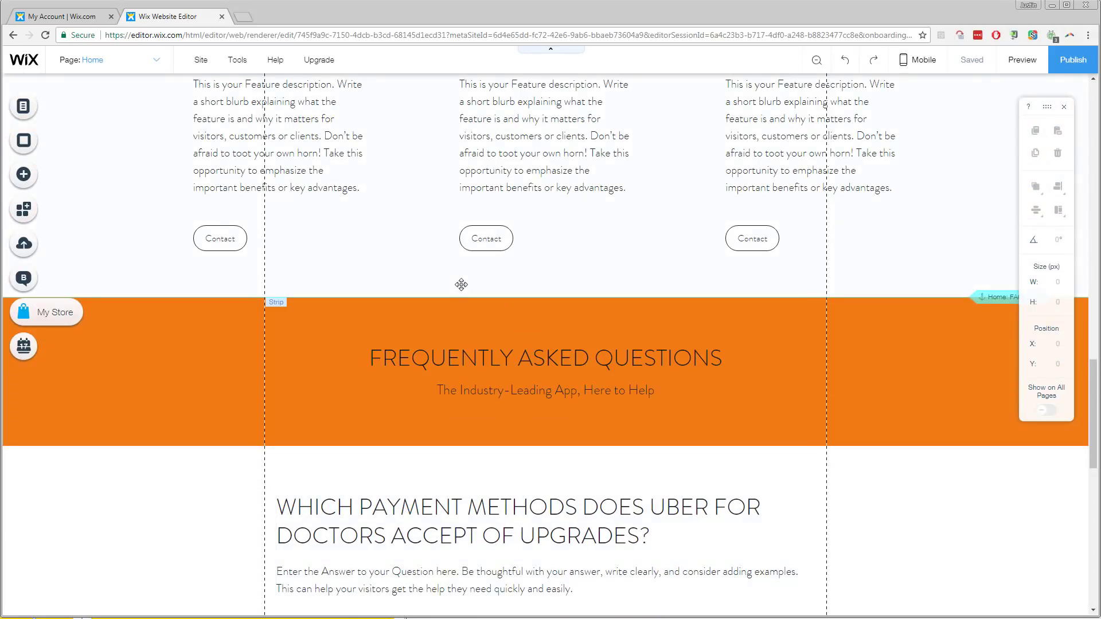
scroll(462, 285, down, 4)
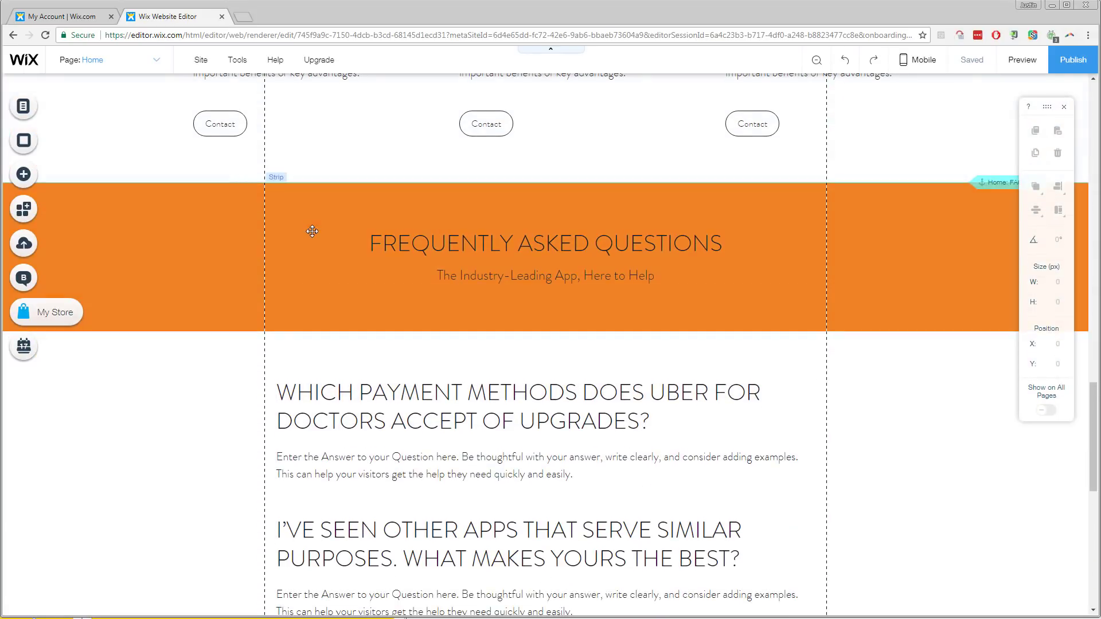
scroll(276, 292, up, 4)
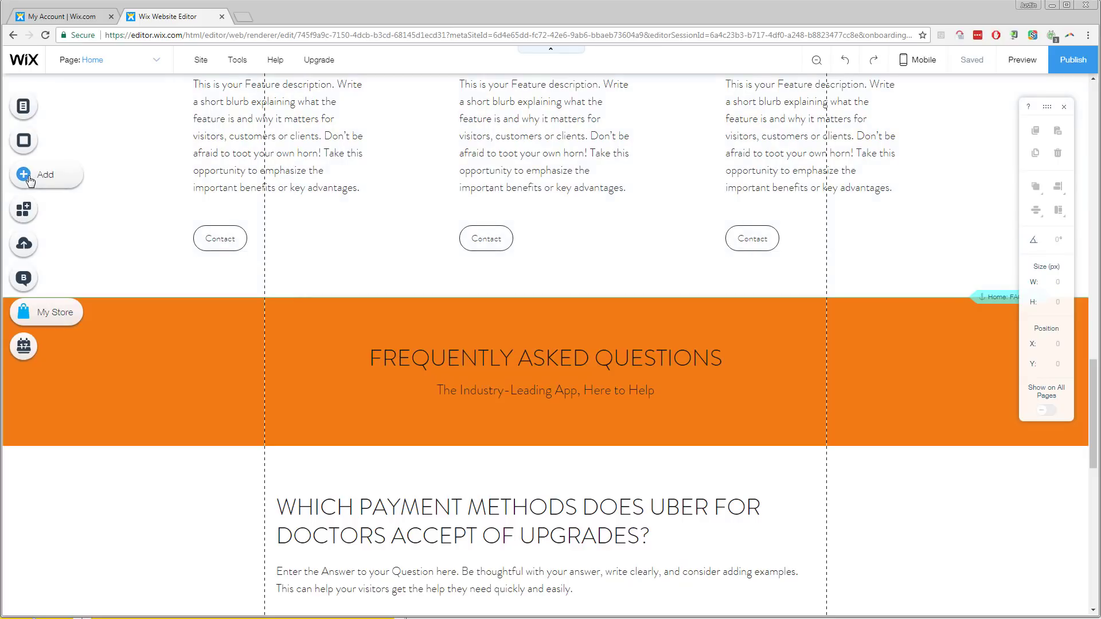
click(348, 304)
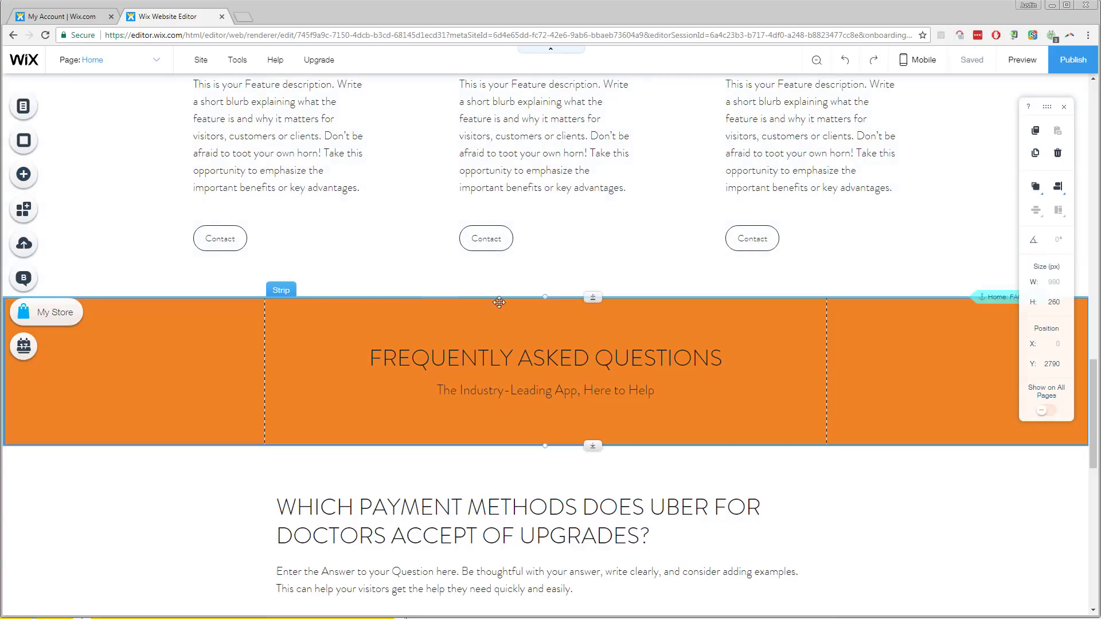
drag(602, 297, 597, 544)
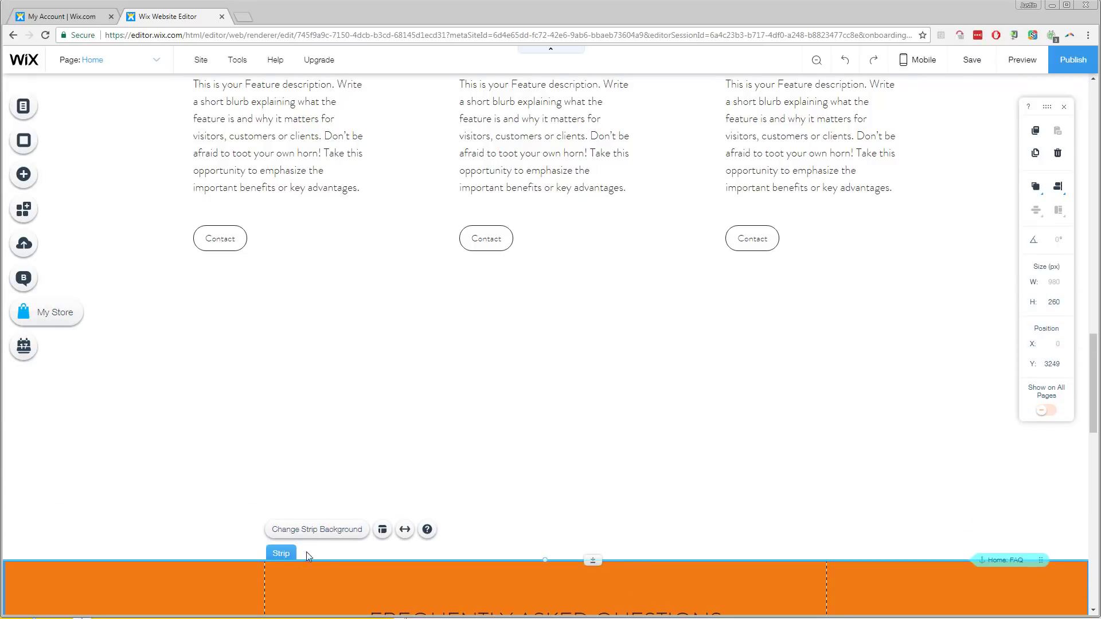
click(544, 546)
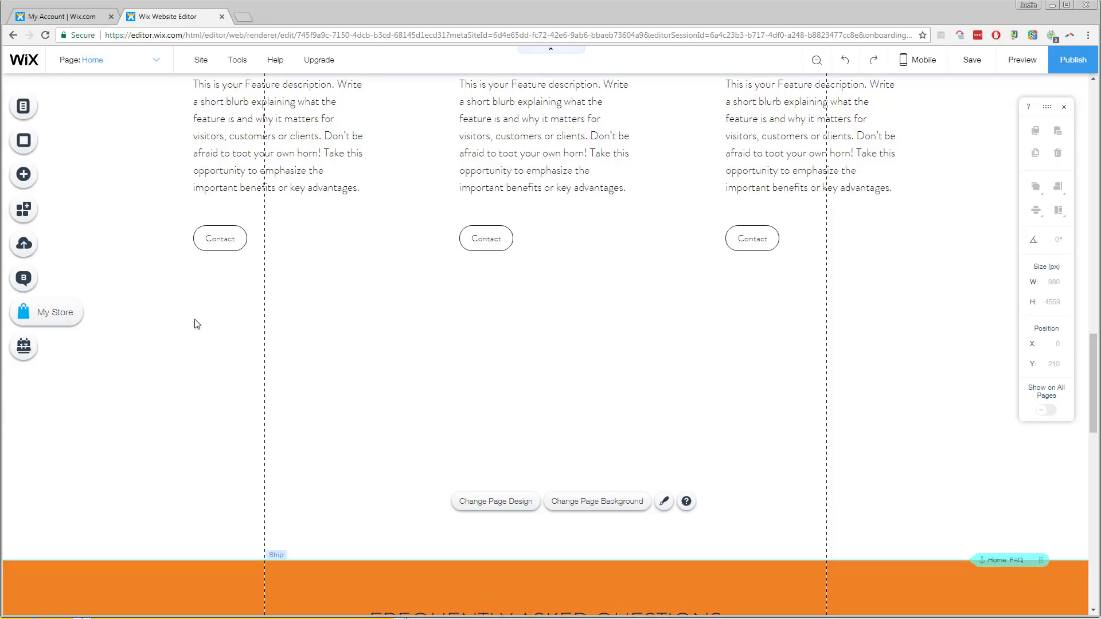
Add a classic black strip and place it in the gap directly above the Frequently Asked Questions strip
click(24, 180)
click(67, 181)
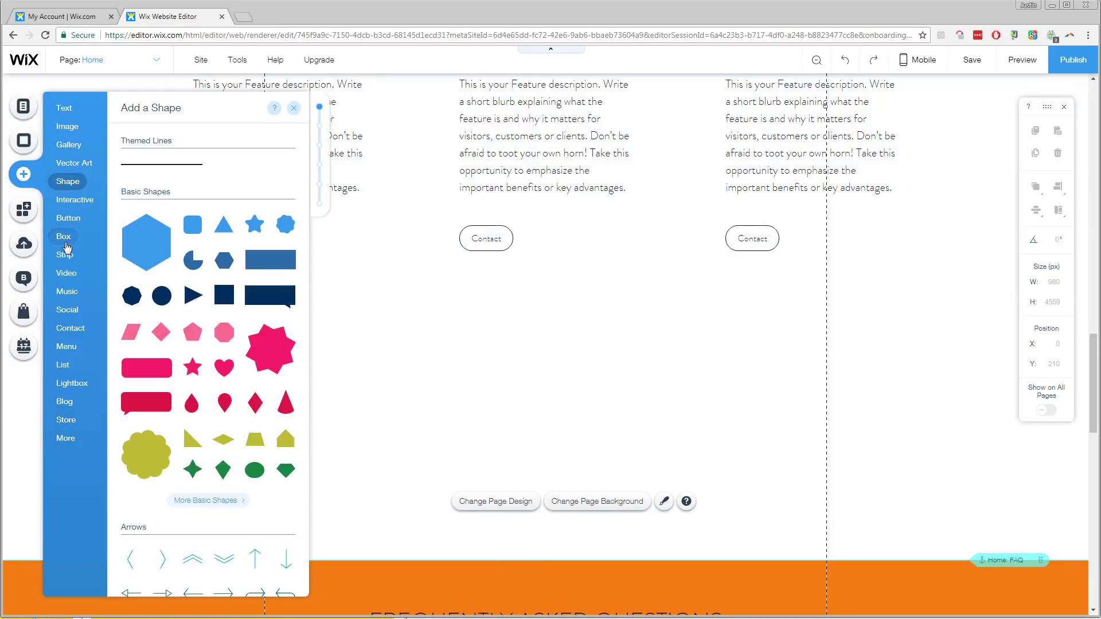
mouse_move(69, 259)
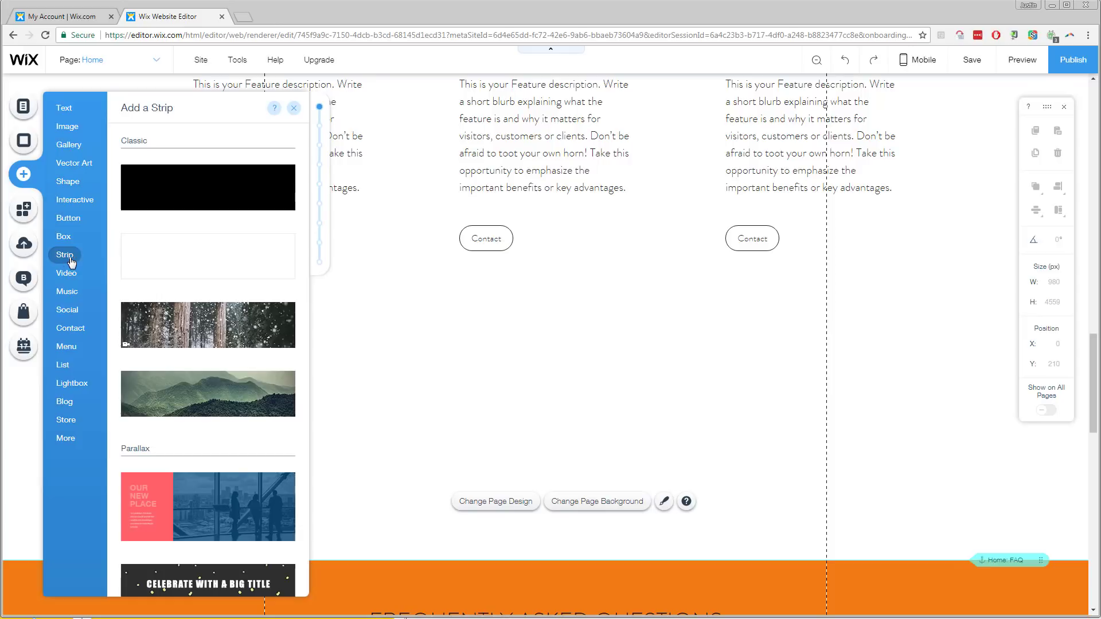
click(182, 202)
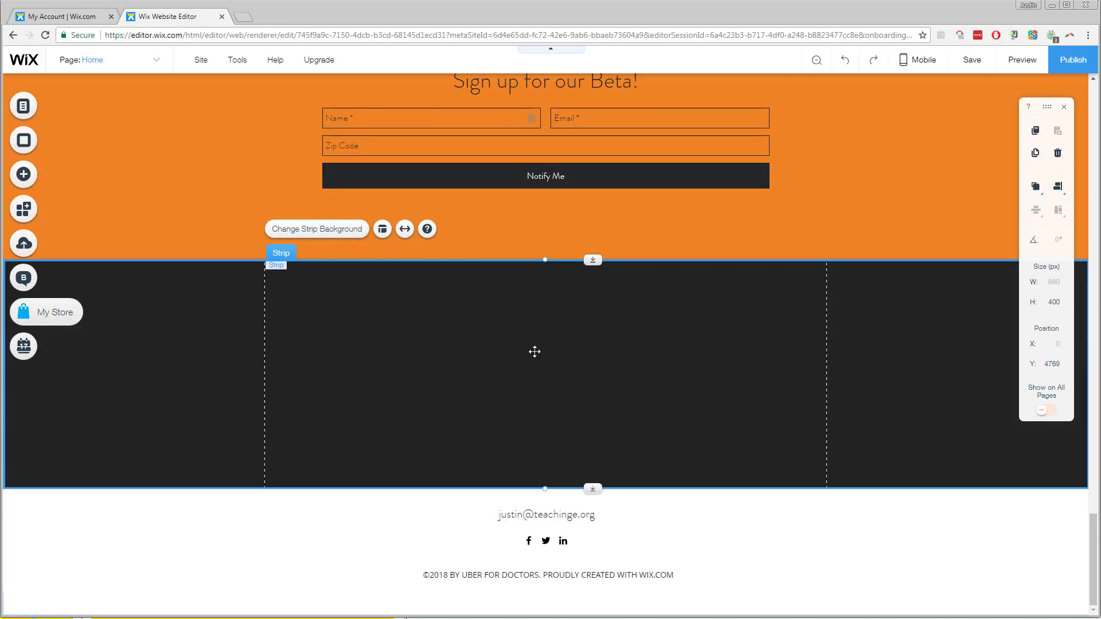
drag(522, 390, 505, 467)
scroll(503, 421, down, 2)
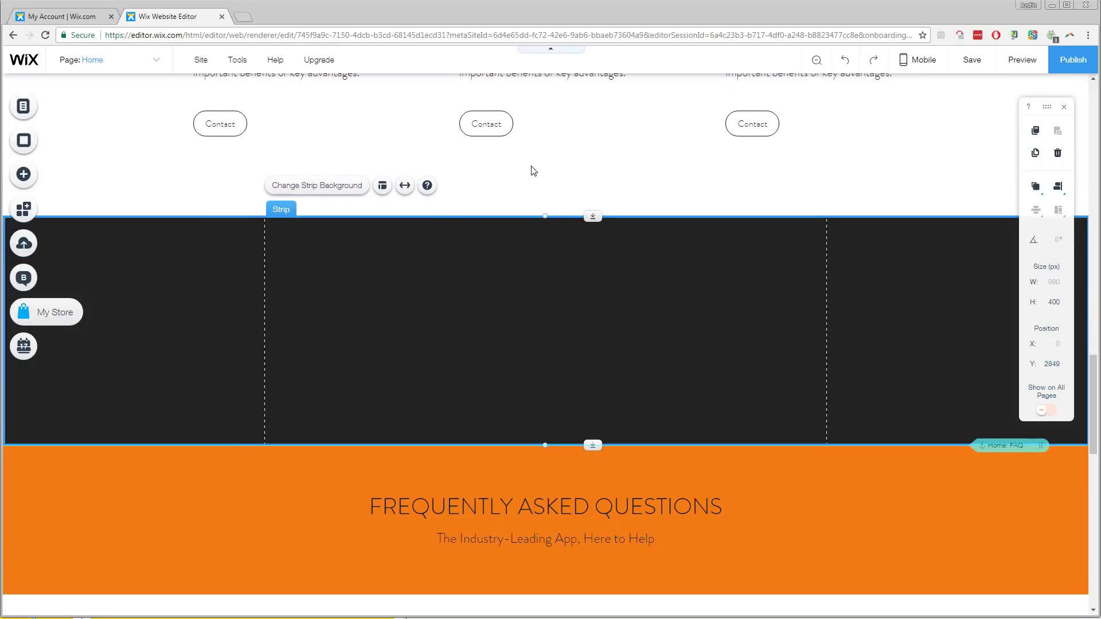
Extend the black strip's upper edge to meet the features section, making the strip 459 px high
click(533, 167)
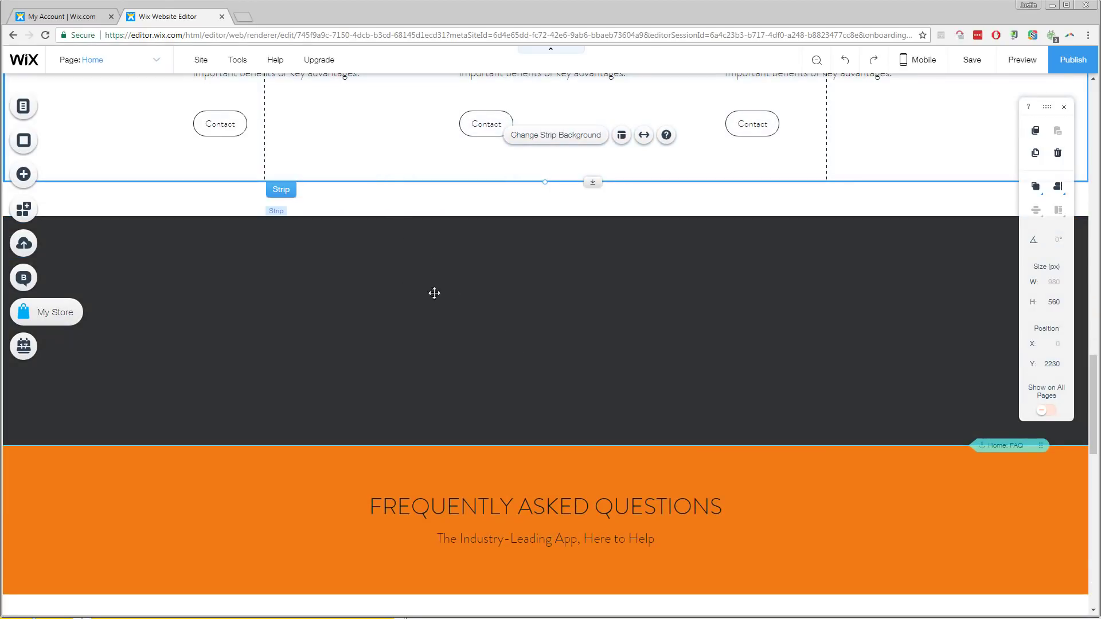
click(553, 227)
drag(504, 214, 504, 182)
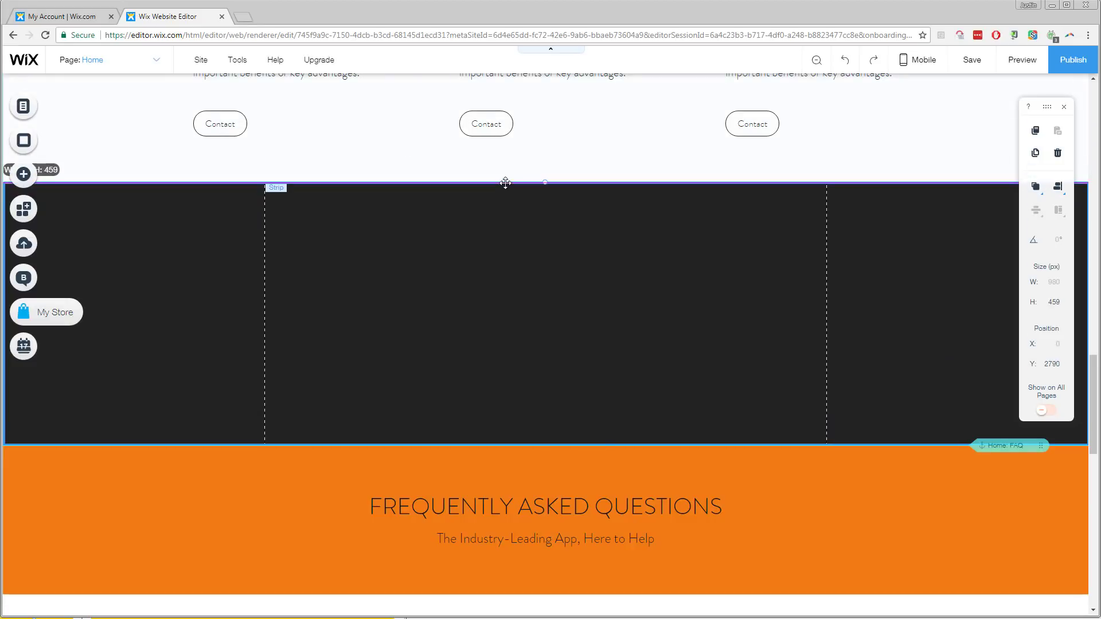
Add the wide store Product Widget with the image beside the details and center it inside the black strip
click(47, 320)
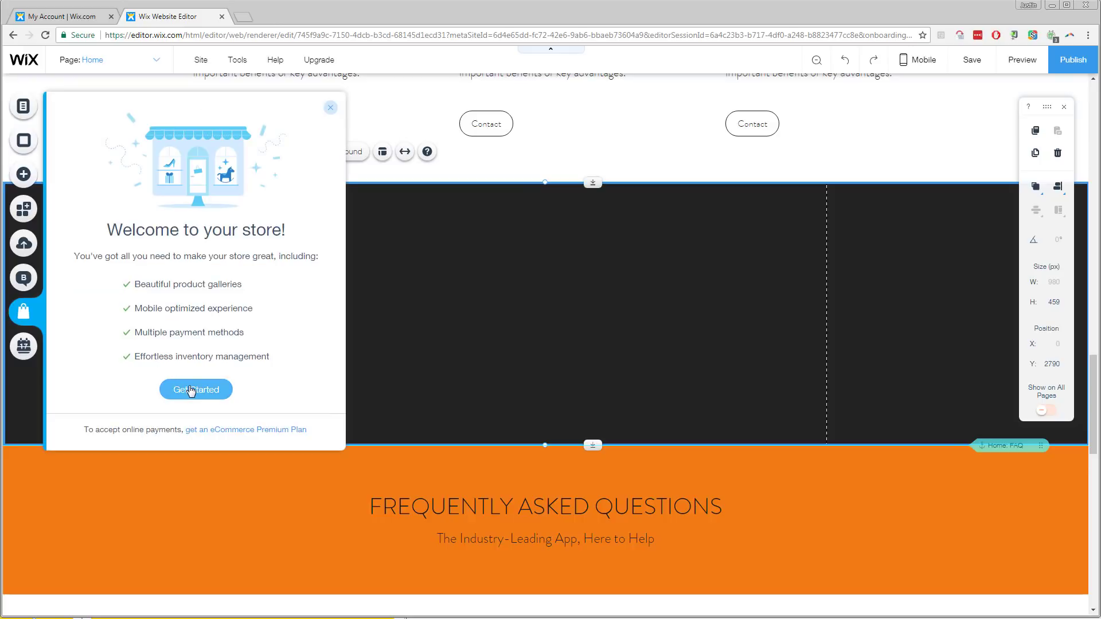
click(330, 108)
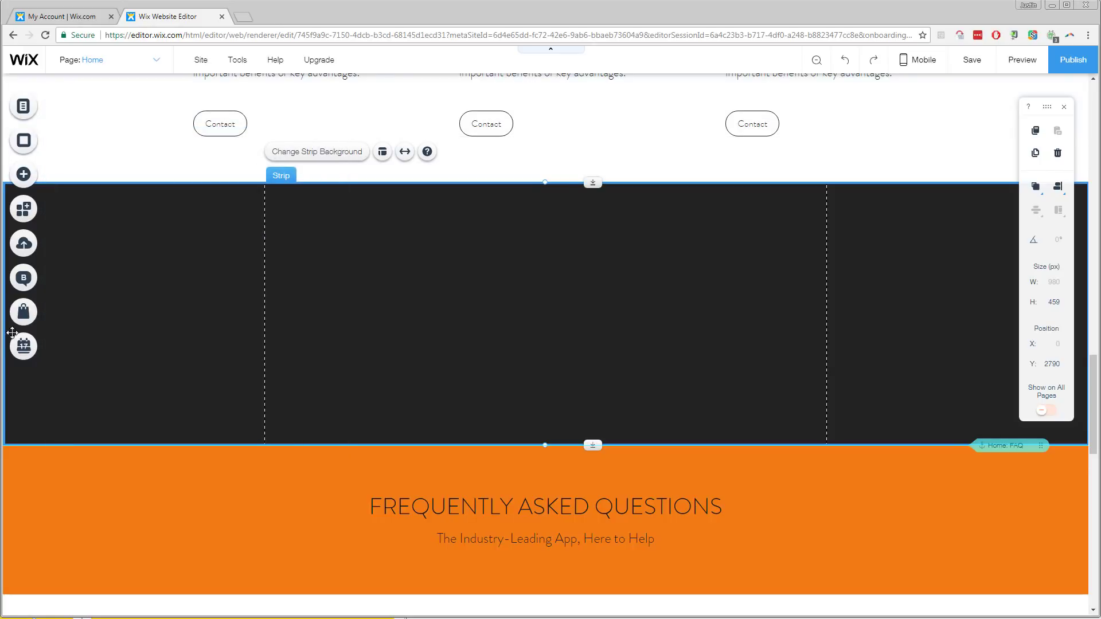
click(23, 311)
click(189, 390)
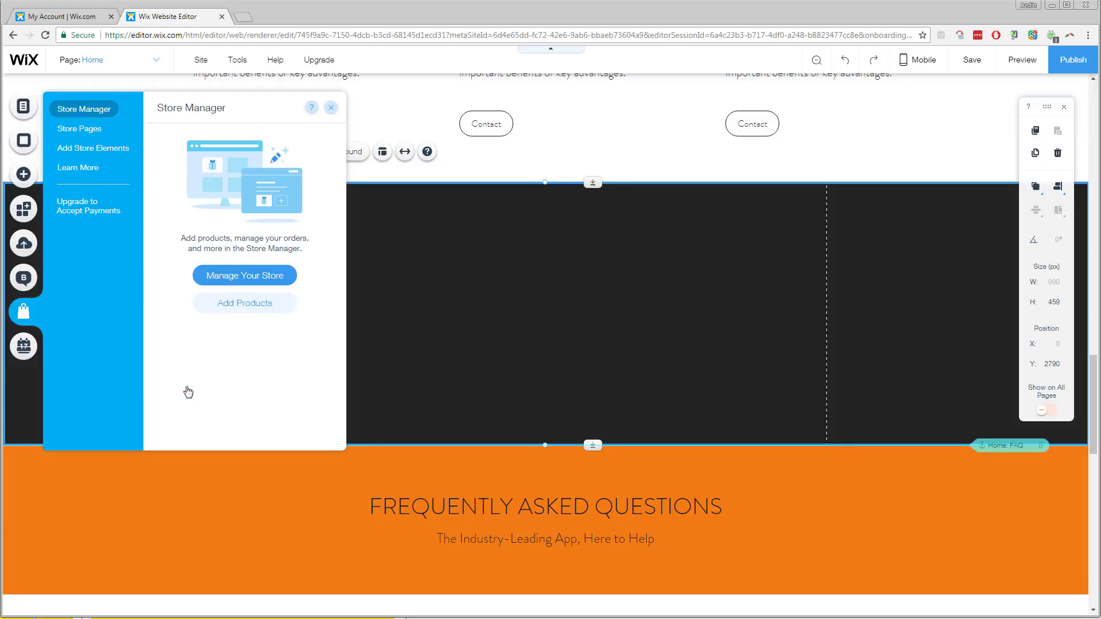
click(80, 151)
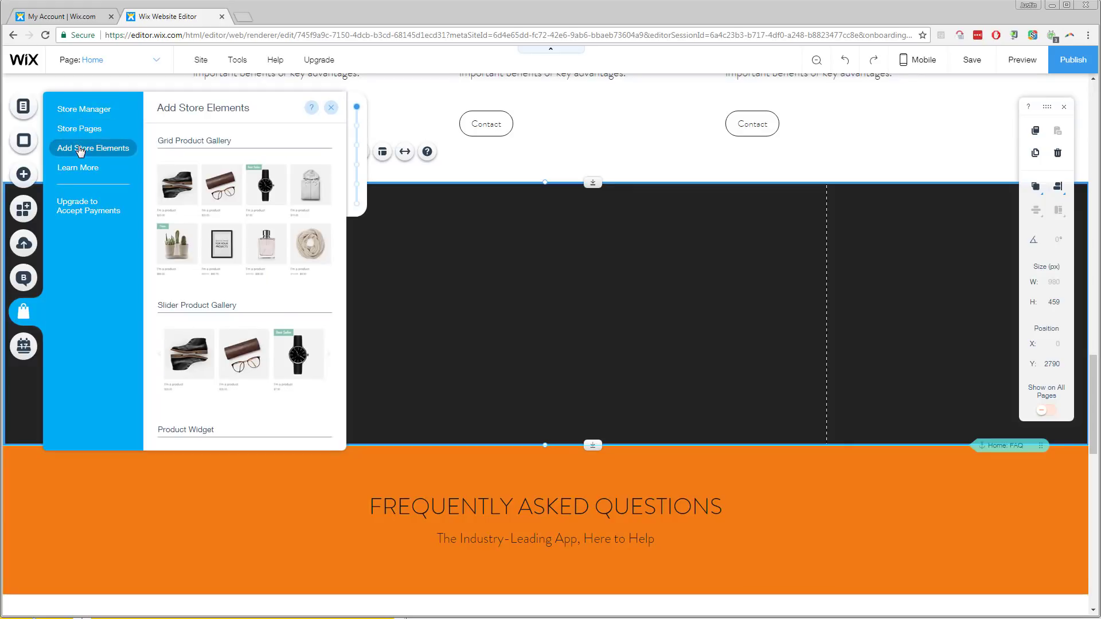
scroll(244, 229, down, 5)
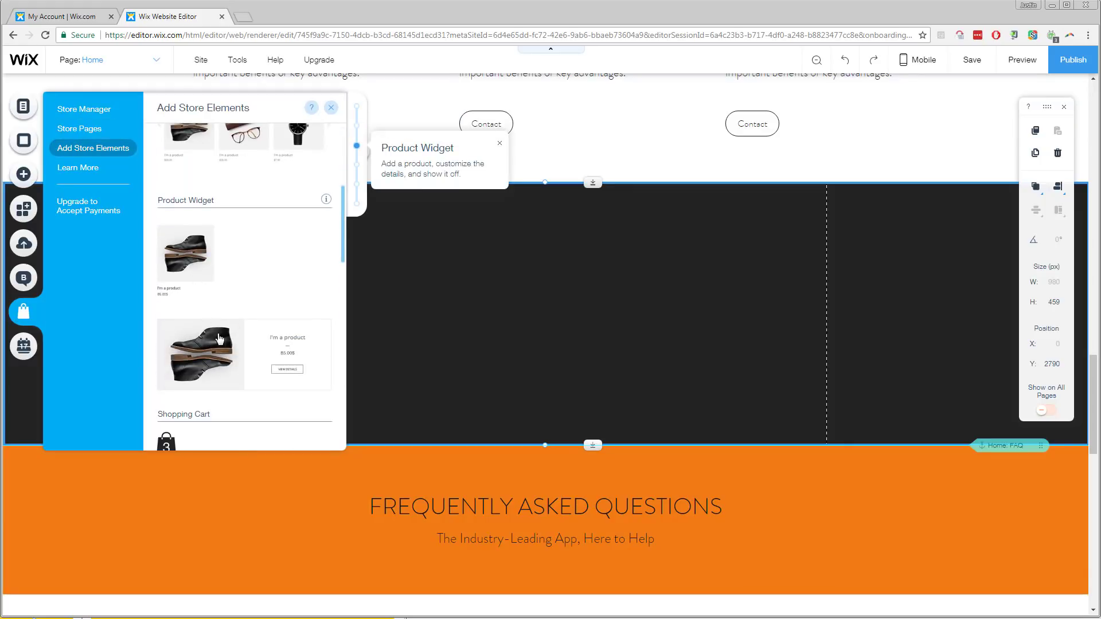
drag(221, 363, 377, 351)
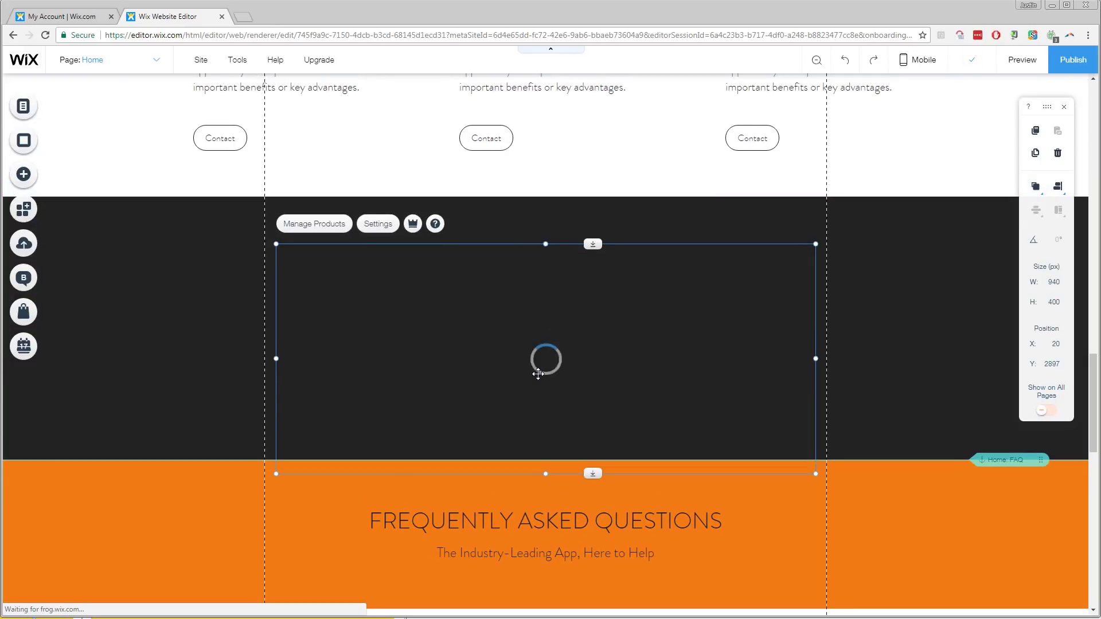
drag(538, 348, 891, 214)
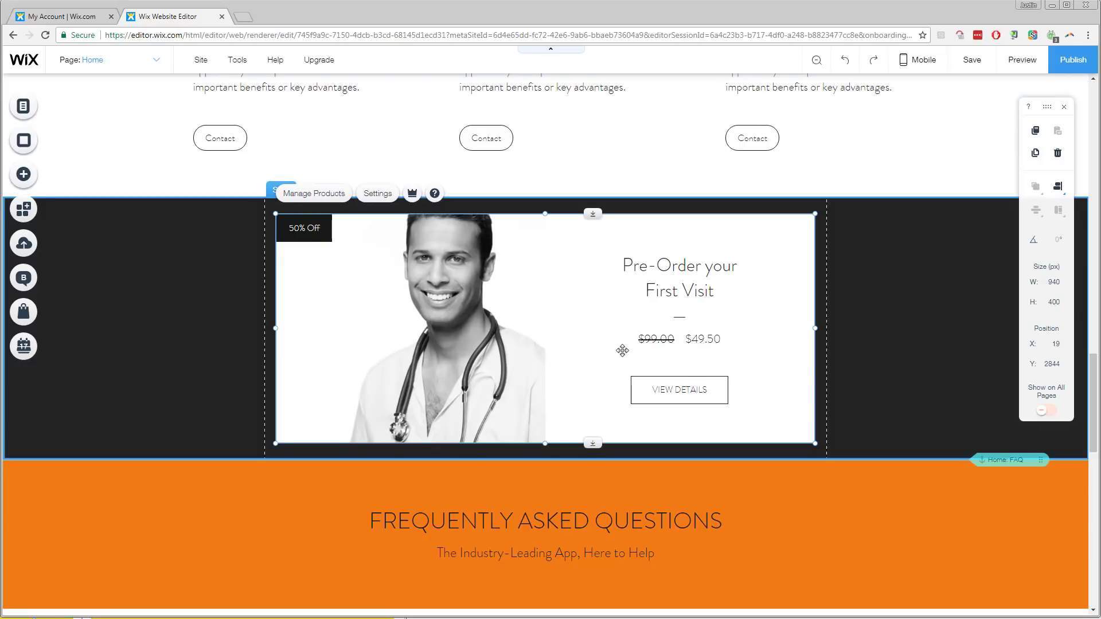
scroll(622, 350, up, 2)
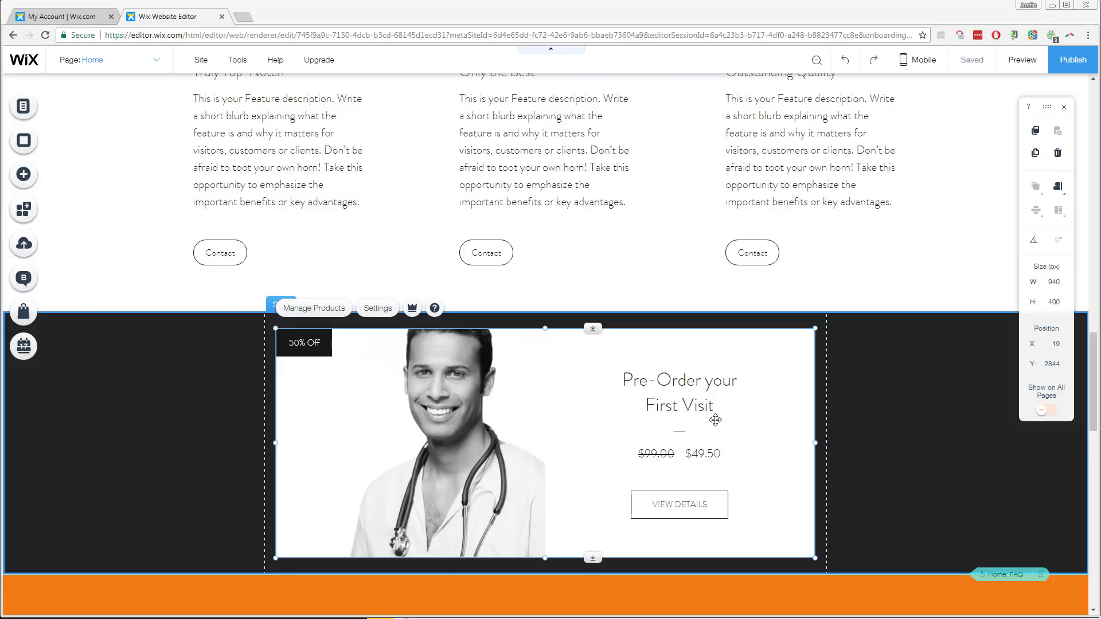
click(902, 420)
scroll(904, 423, up, 8)
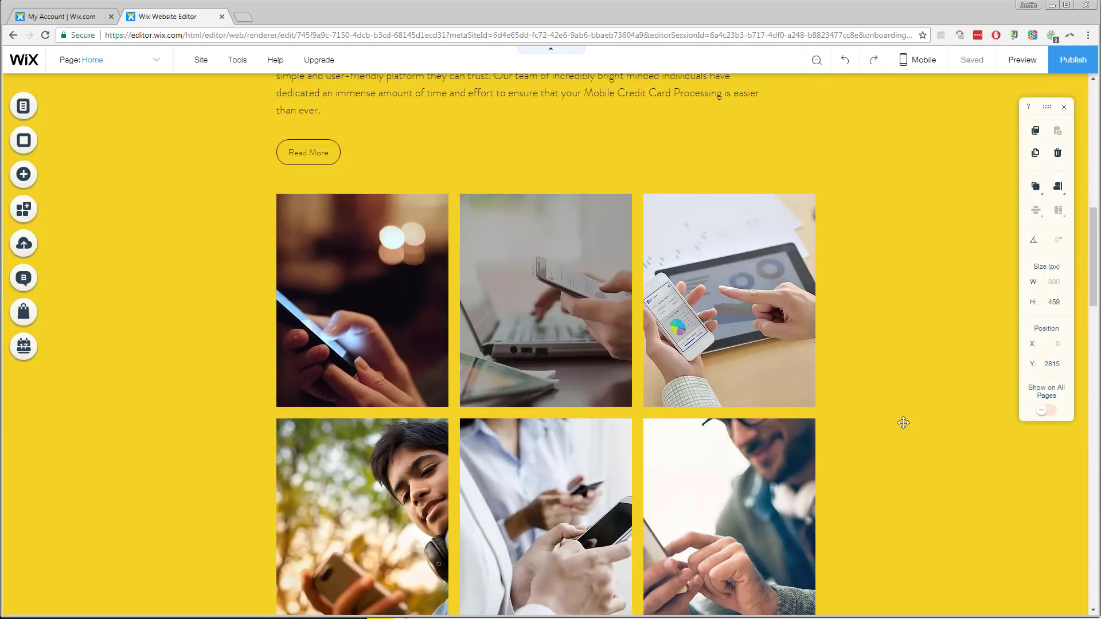
scroll(904, 423, up, 8)
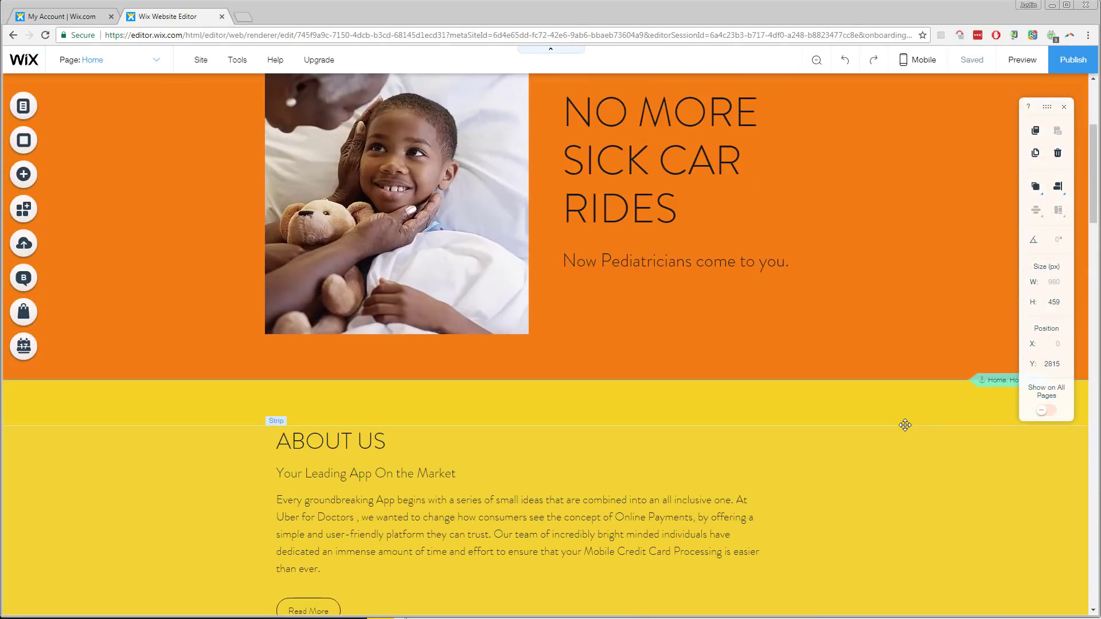